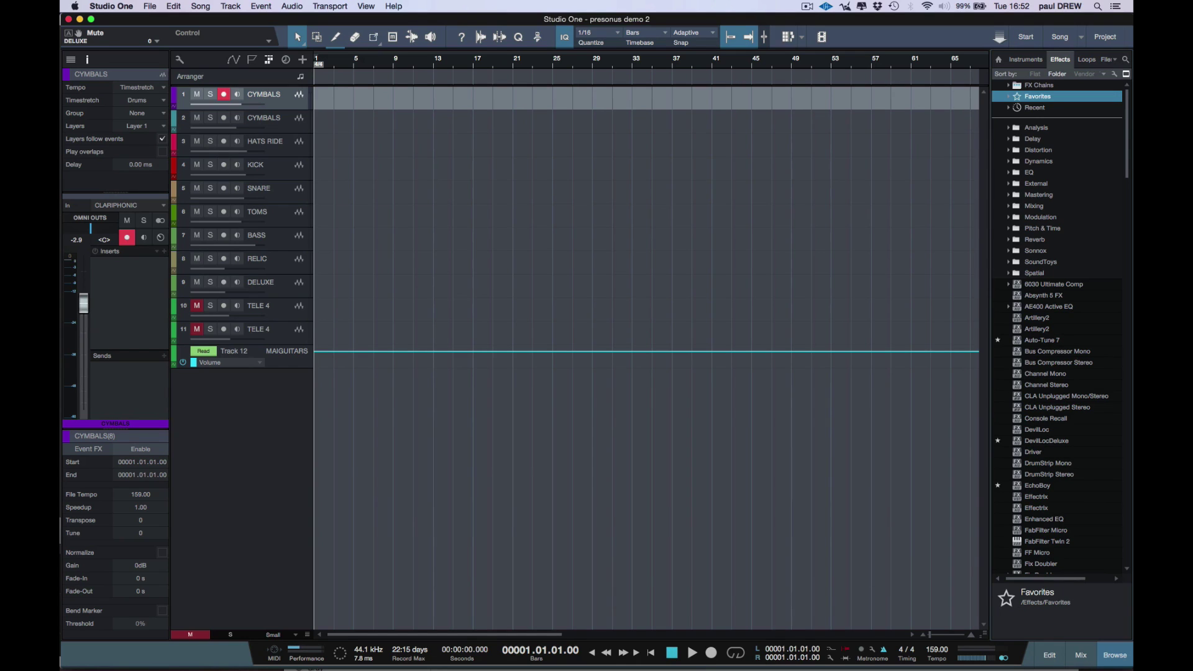
# Drag the six drum wav files, CYMBALS 2(2).wav through TOMS(2).wav, onto tracks 1–6 at bar 3
pyautogui.click(1106, 59)
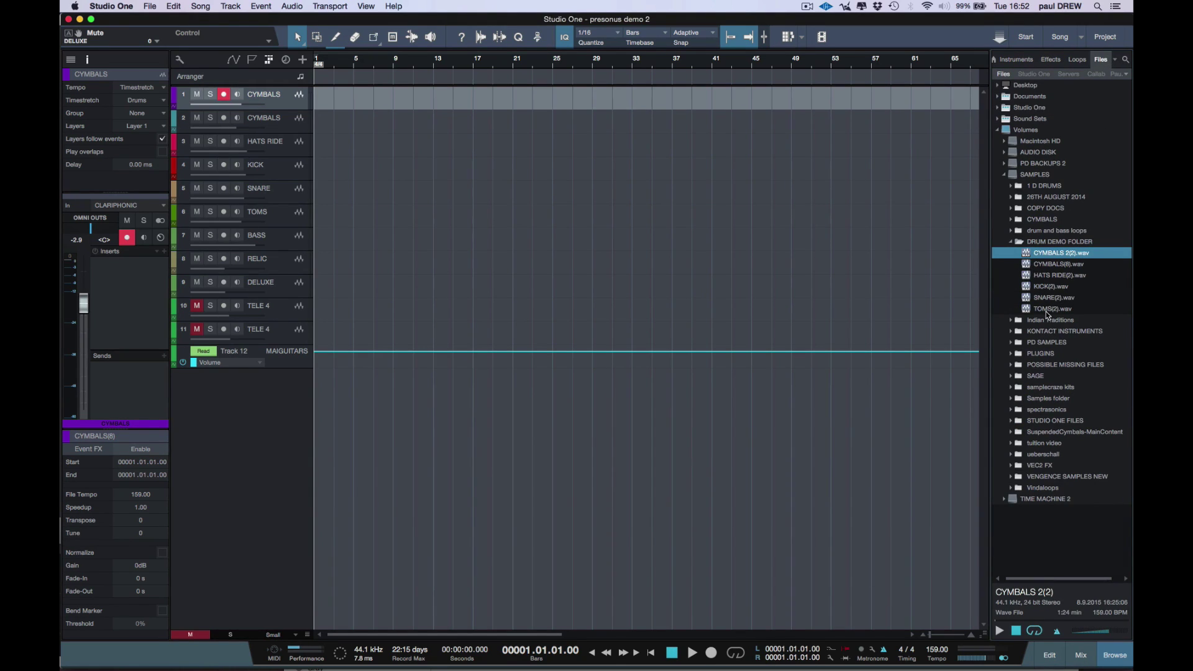
pyautogui.keyDown('shift'); pyautogui.click(1047, 310); pyautogui.keyUp('shift')
pyautogui.moveTo(1045, 254); pyautogui.dragTo(355, 104)
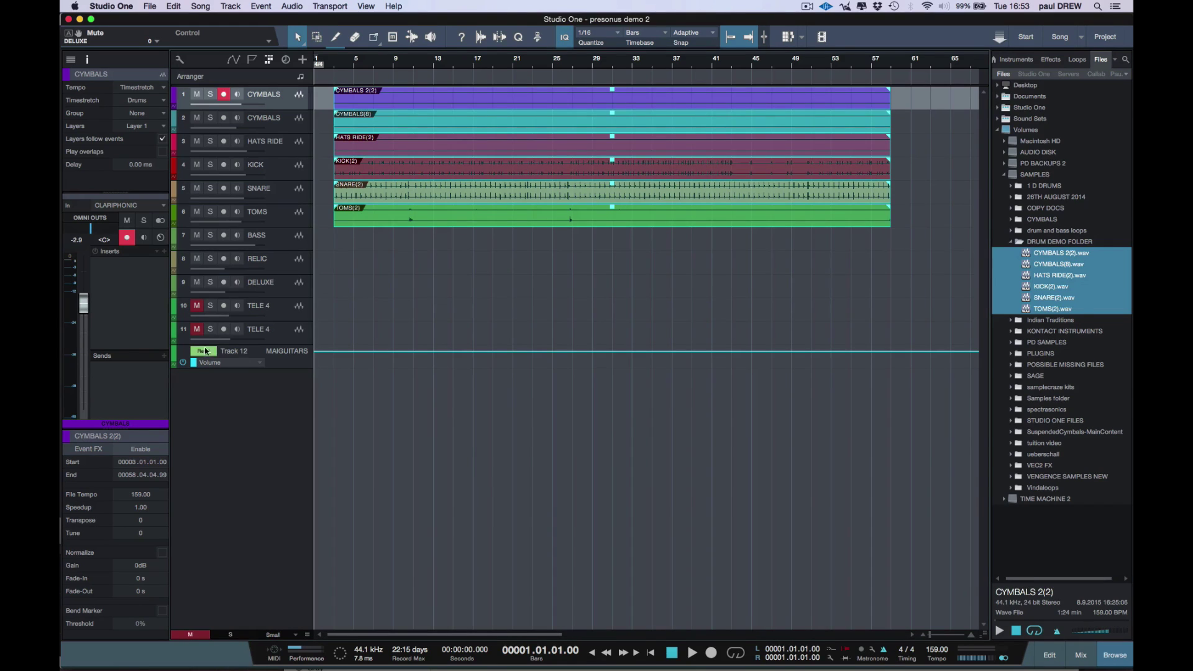
# Record a guitar take on the RELIC track from bar 1 through bar 59
pyautogui.click(274, 260)
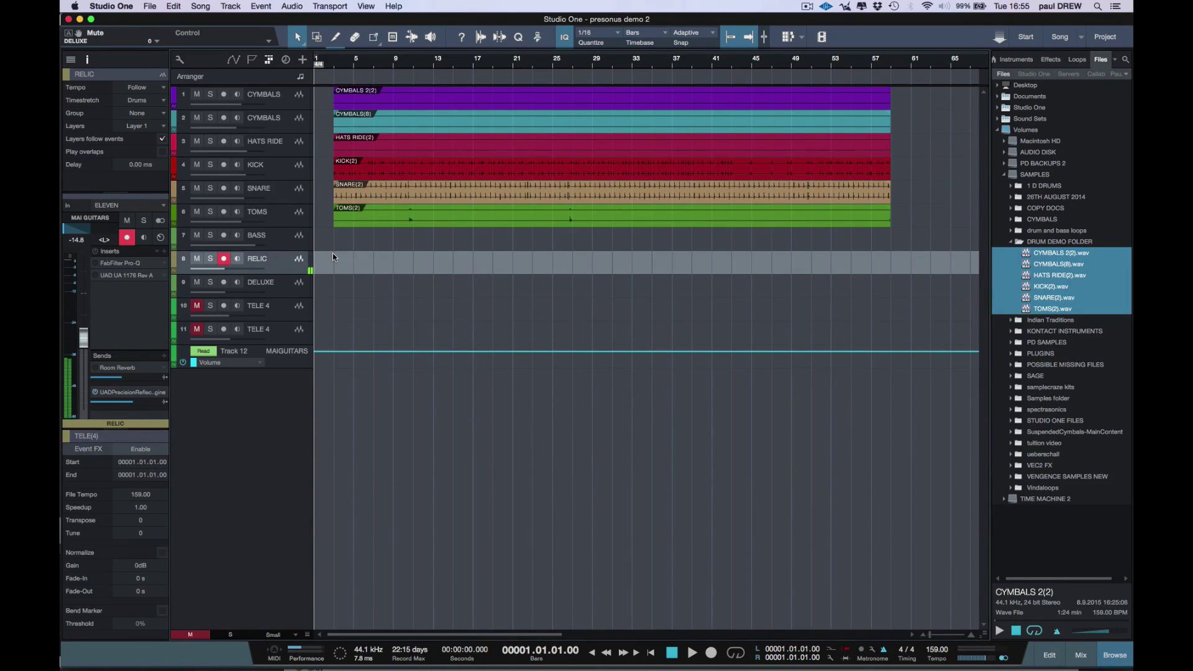
pyautogui.click(710, 652)
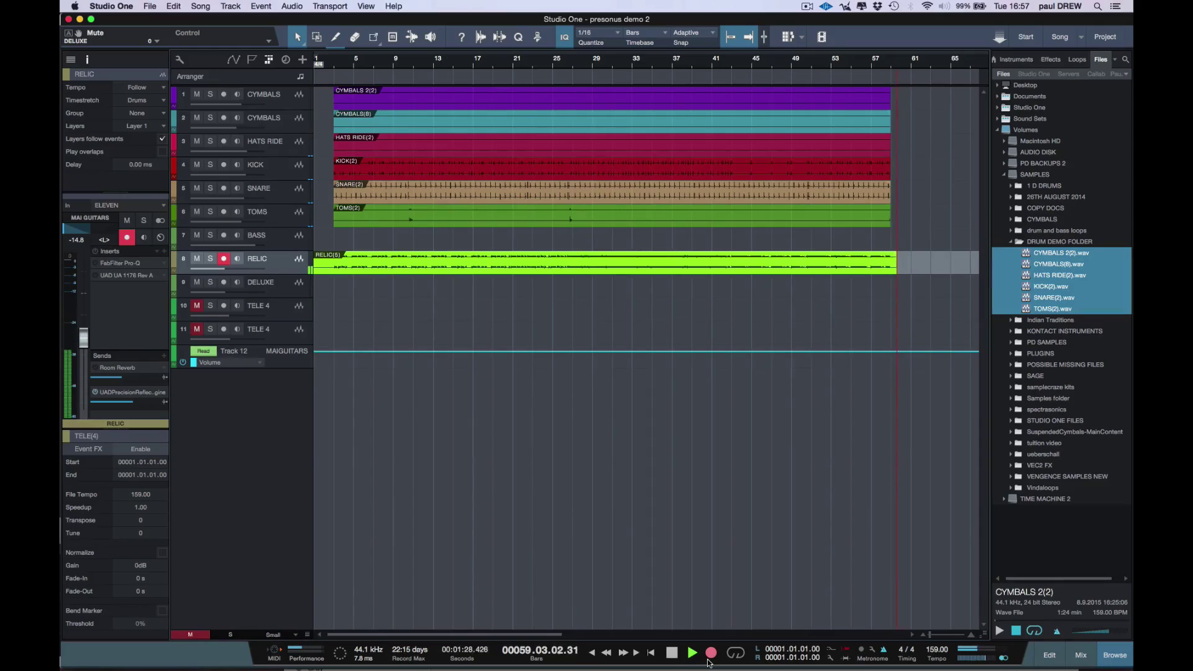
pyautogui.press('space')
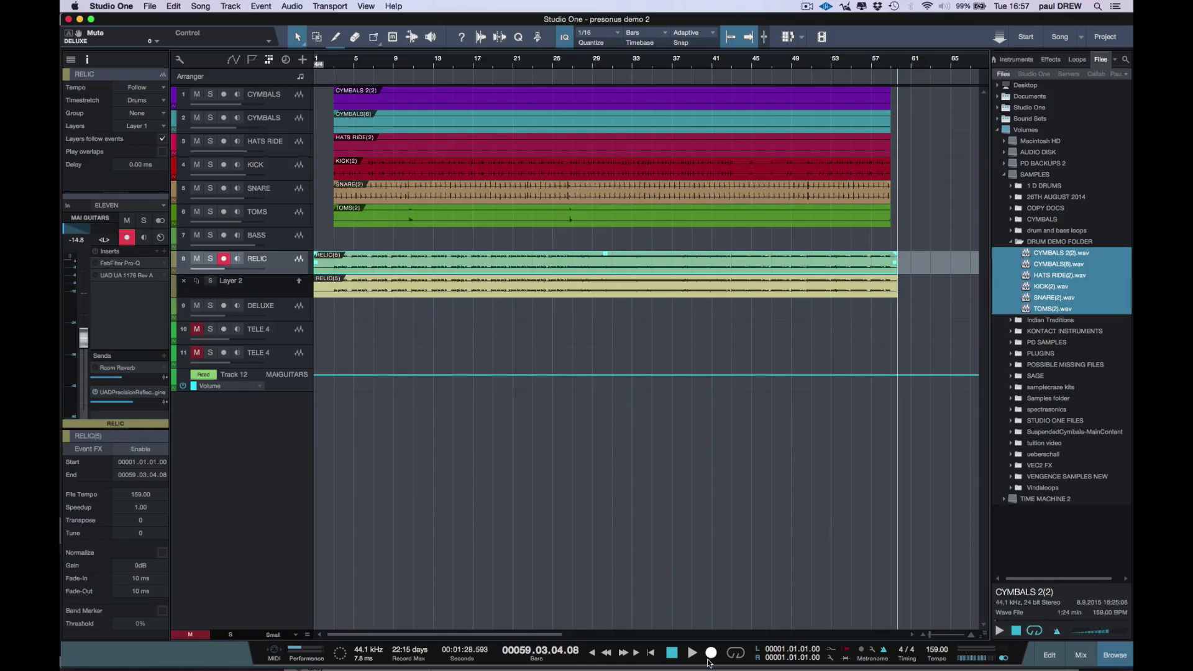
# Hide RELIC's extra take layer, then record a guitar take on DELUXE from the song start
pyautogui.press('super+z')
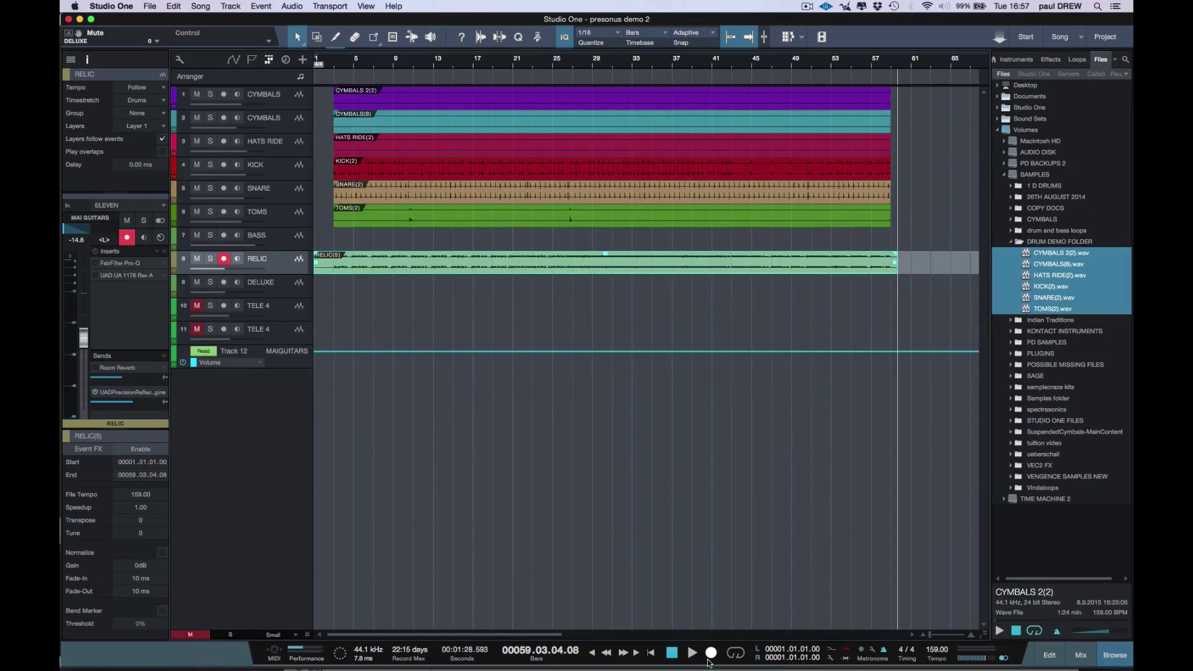
pyautogui.click(282, 287)
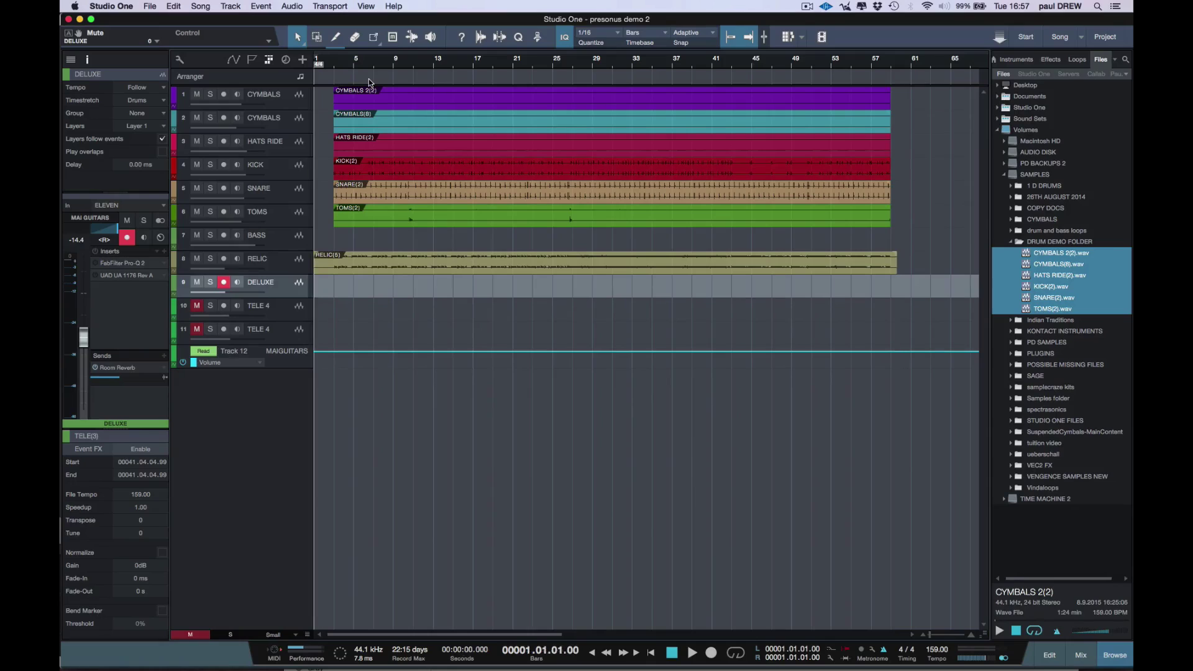
pyautogui.press(',')
pyautogui.press('KP_Multiply')
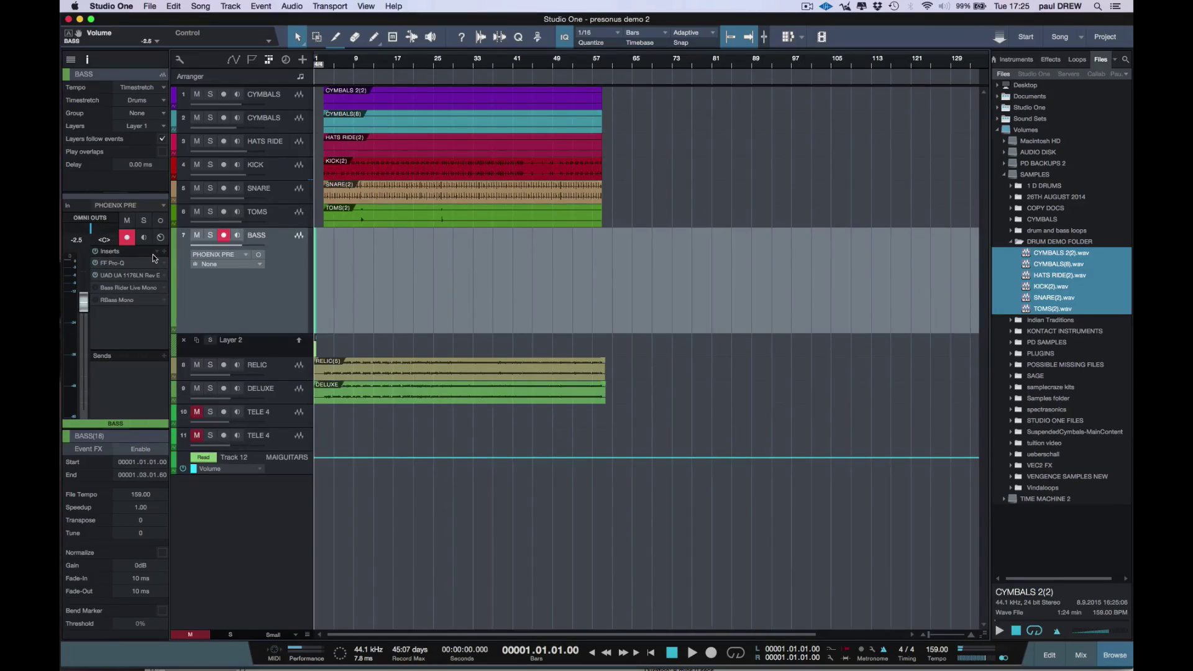
# Record a bass take on the BASS track from bar 1, stopping around bar 27
pyautogui.press('KP_Multiply')
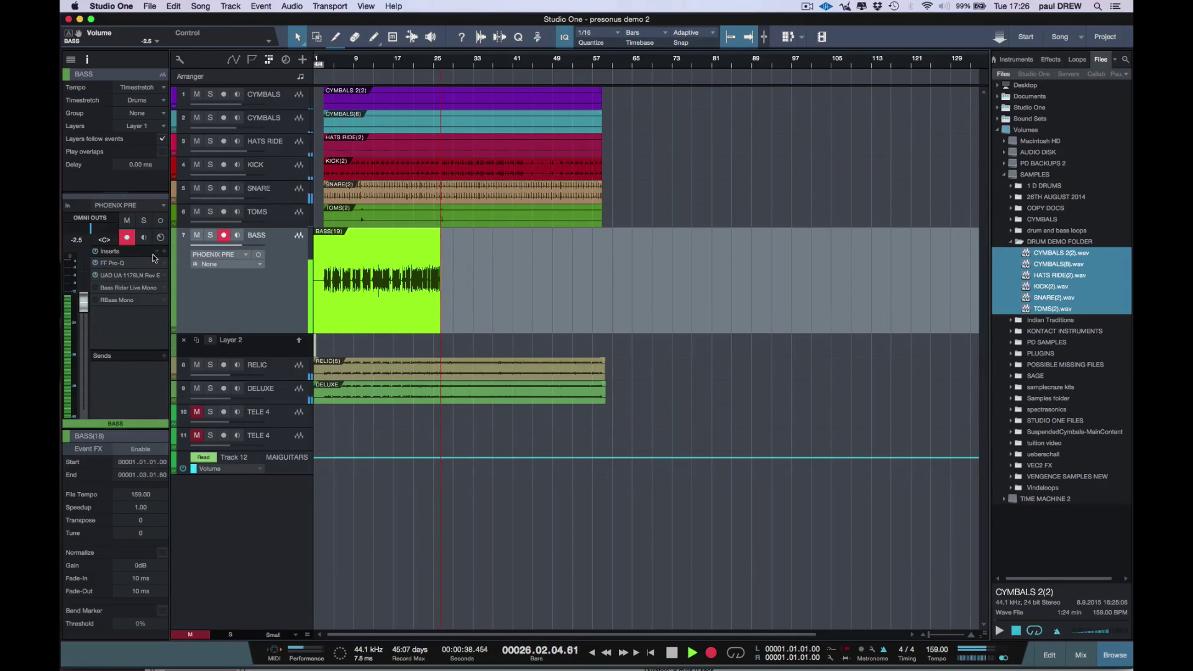
pyautogui.press('space')
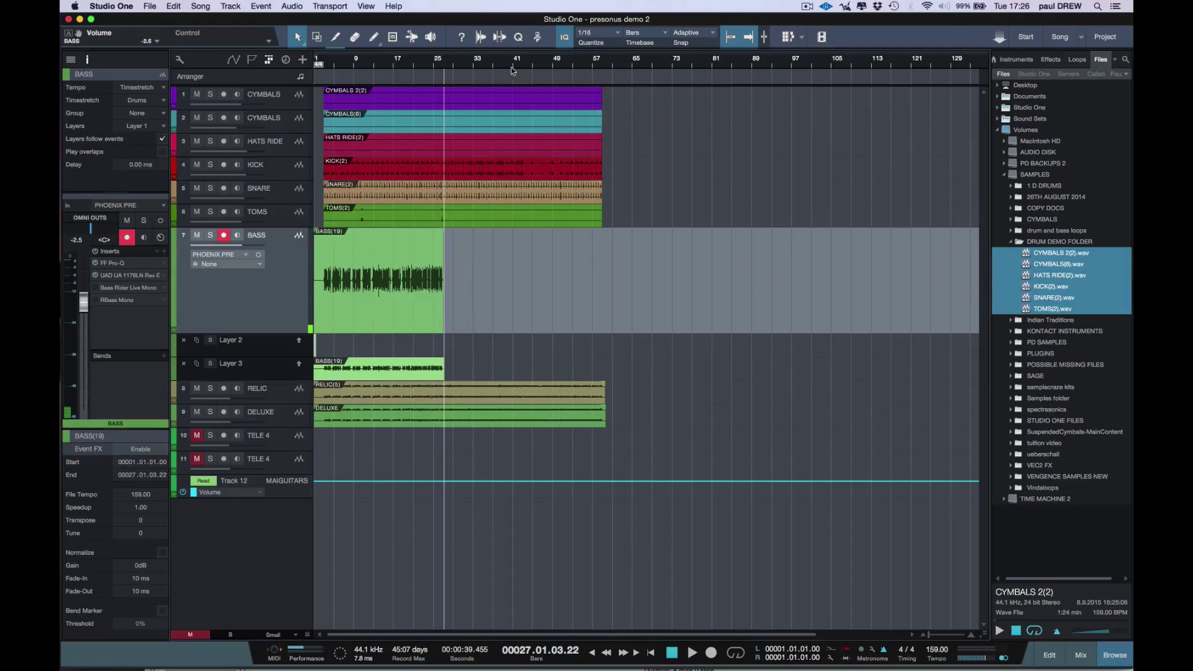
# Punch in a second bass take from near bar 25 through to the song end
pyautogui.click(426, 64)
pyautogui.press('space')
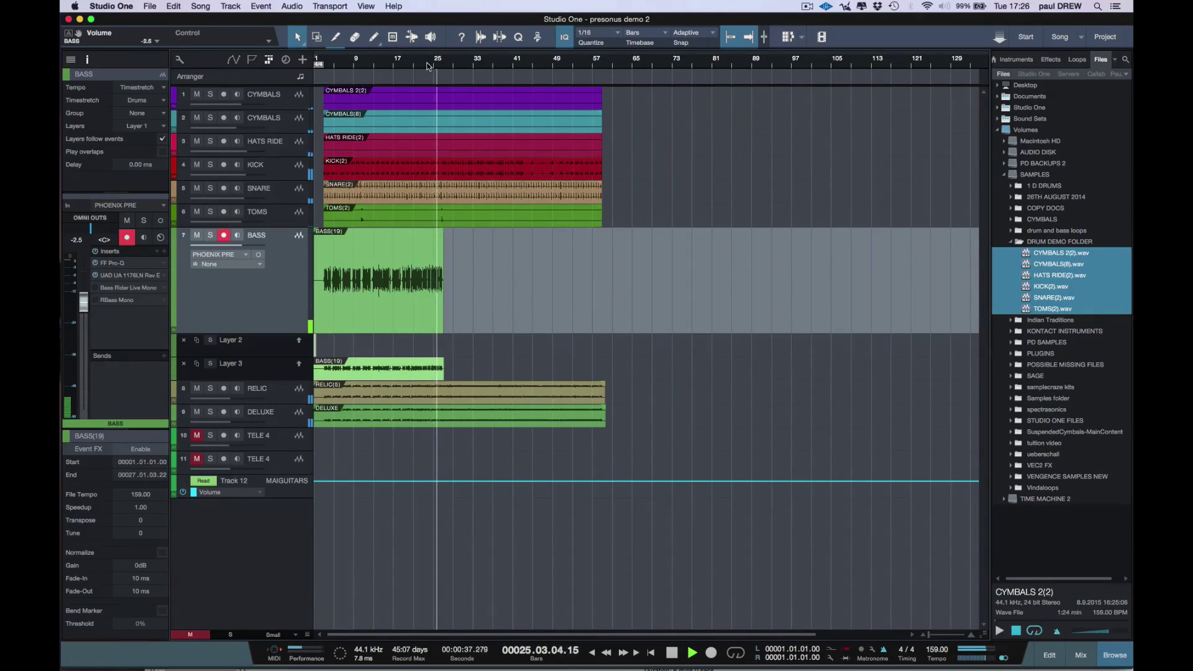
pyautogui.press('KP_Multiply')
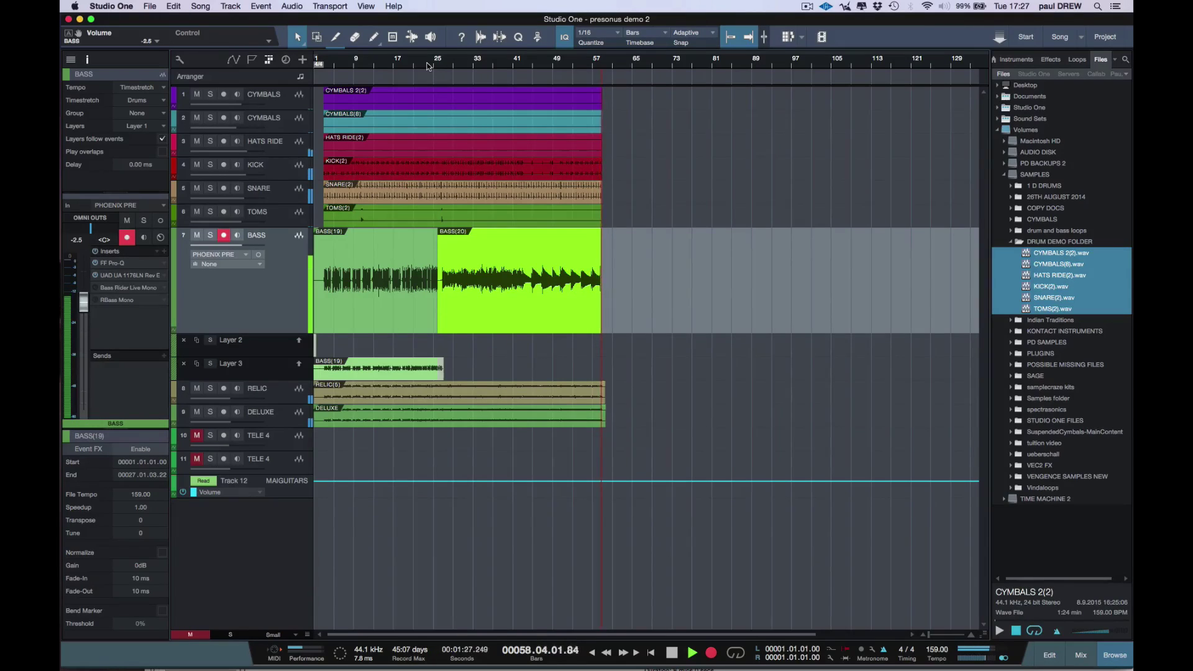
pyautogui.press('space')
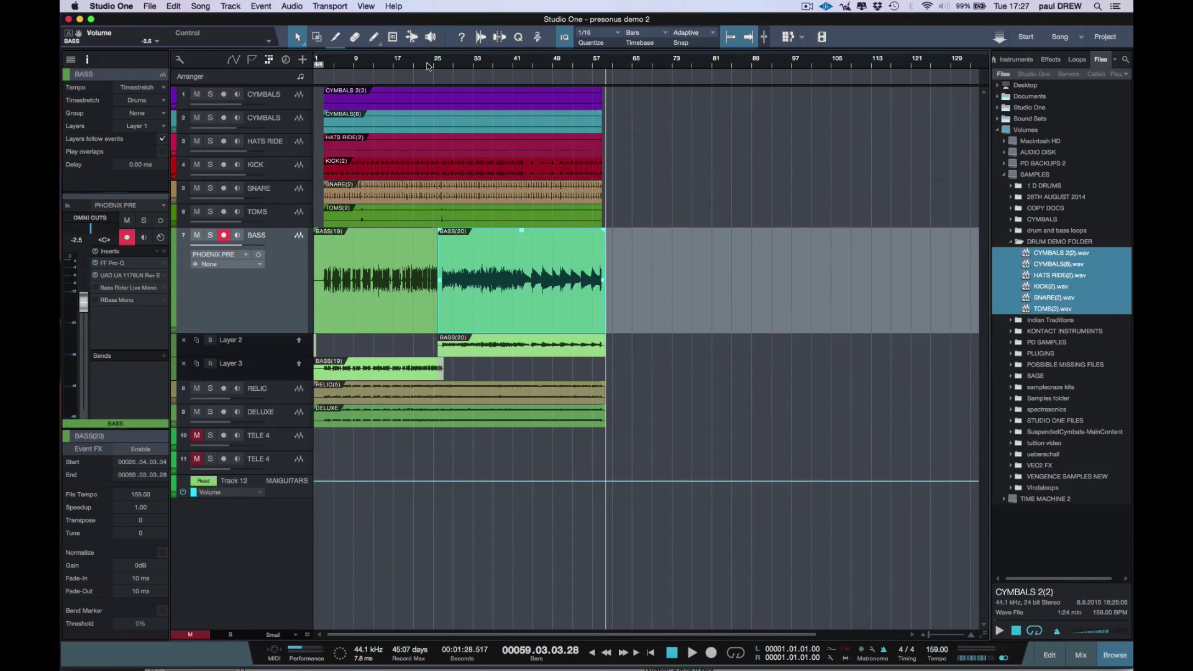
# Move the bass take changeover later, to bar 26
pyautogui.scroll(5, 523, 311)
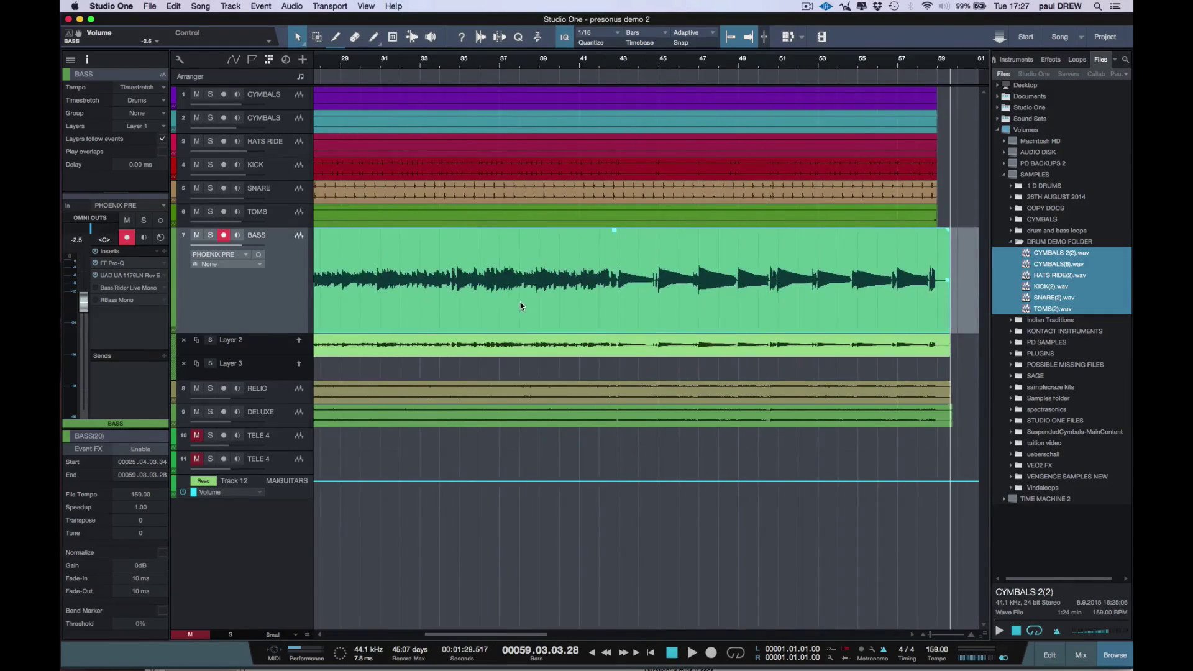
pyautogui.keyDown('shift'); pyautogui.click(574, 326); pyautogui.keyUp('shift')
pyautogui.moveTo(629, 239); pyautogui.dragTo(650, 240)
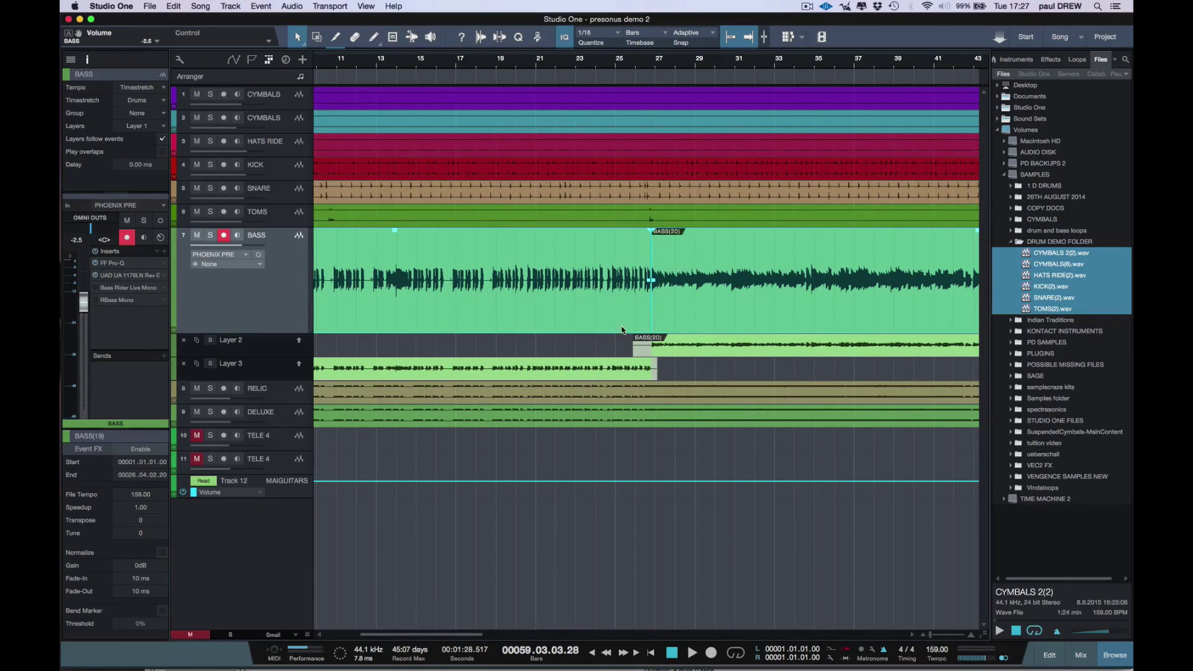
# Split the bass and guitar events at bar 3 and delete the parts before it
pyautogui.hscroll(-5, 381, 271)
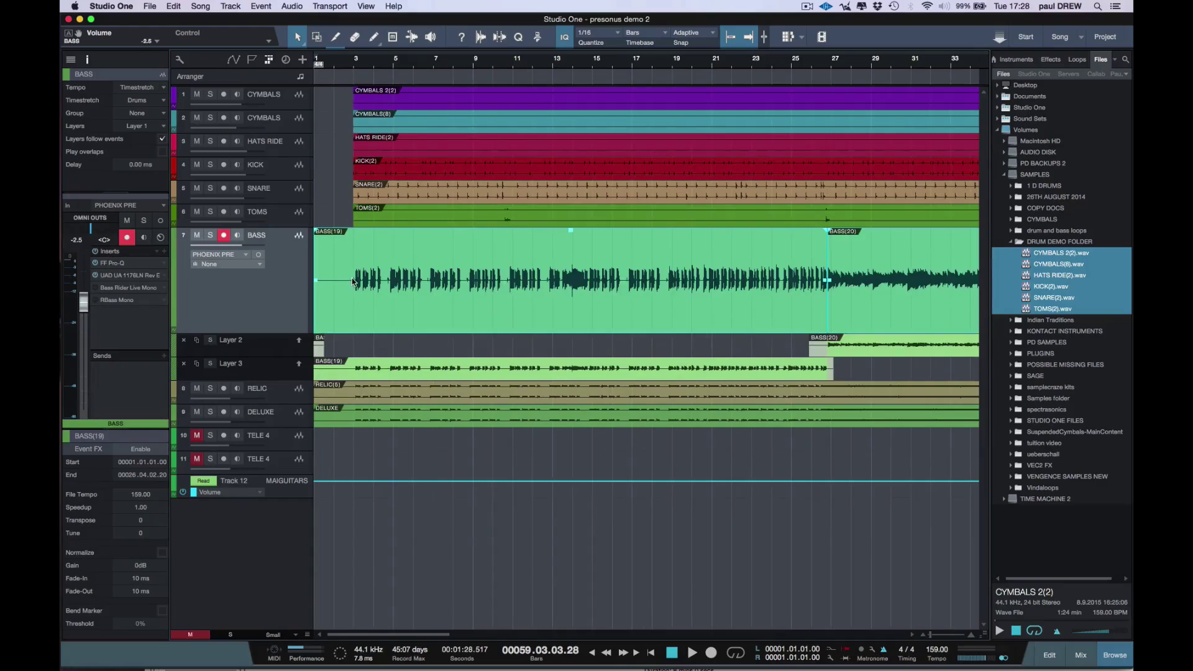
pyautogui.moveTo(330, 367); pyautogui.dragTo(333, 321)
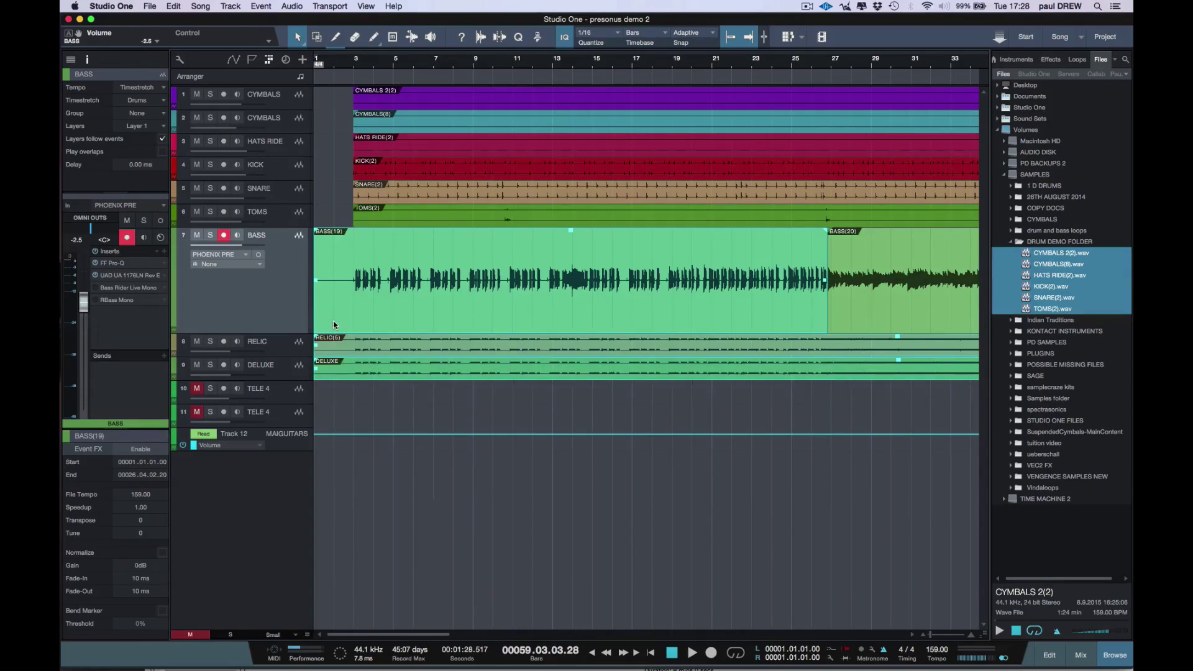
pyautogui.click(354, 292)
pyautogui.press('Delete')
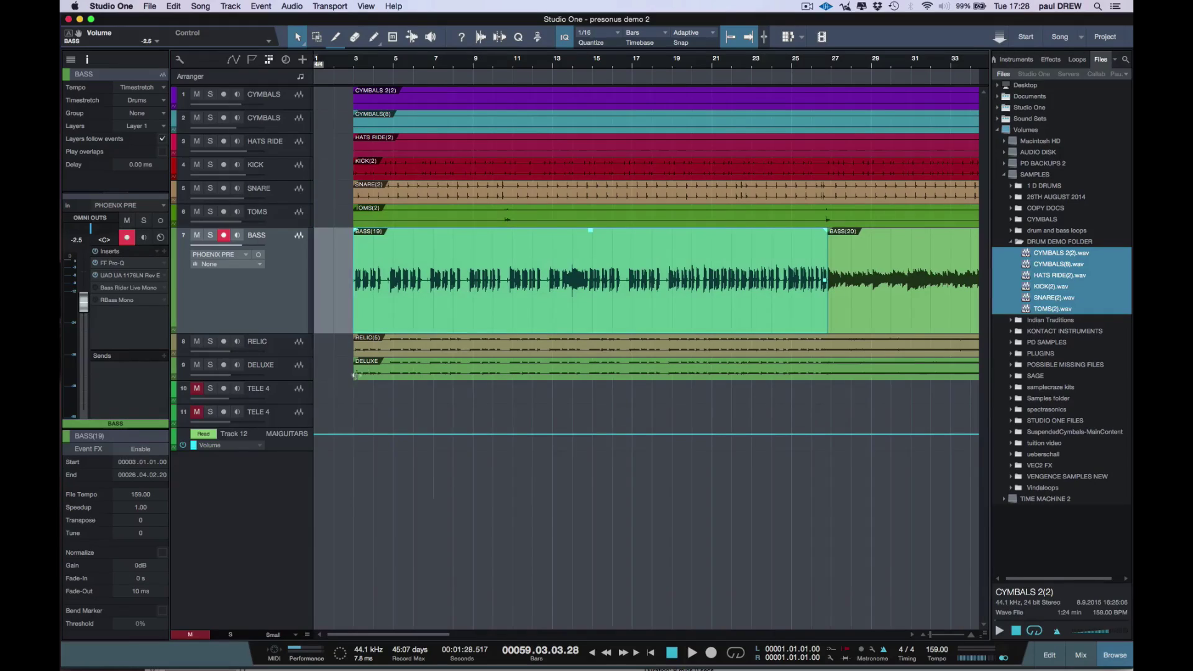
# Trim the closing bass and guitar events to end at bar 59, and return to bar 1
pyautogui.press('w')
pyautogui.press('w')
pyautogui.press('w')
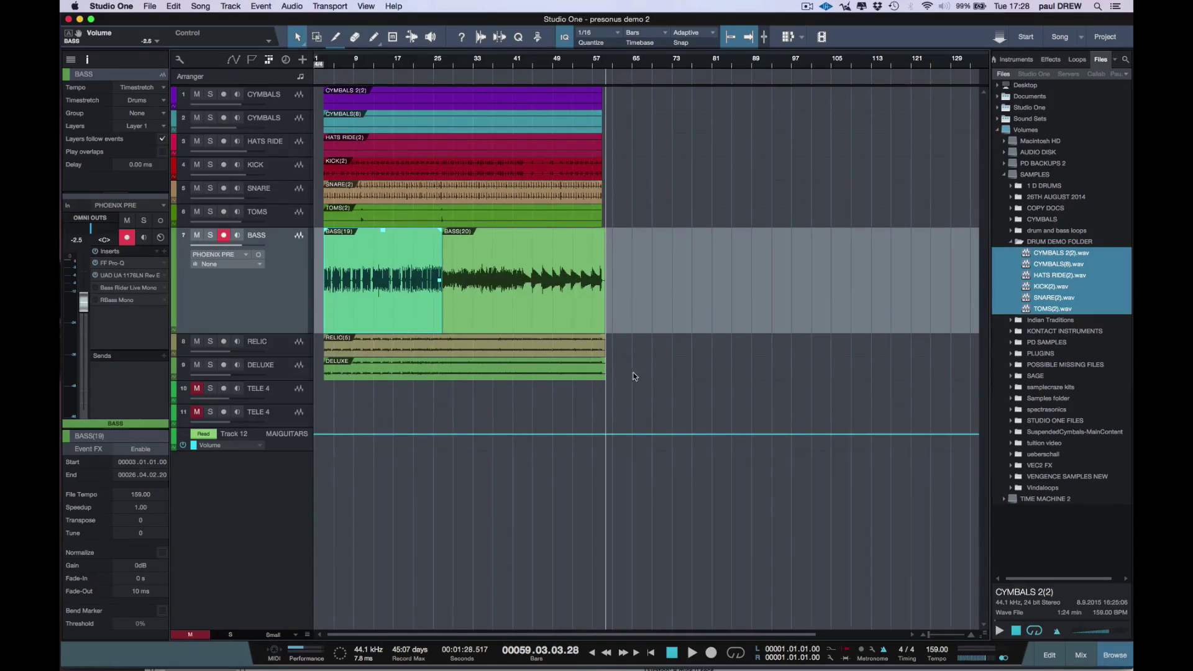
pyautogui.moveTo(642, 226); pyautogui.dragTo(582, 380)
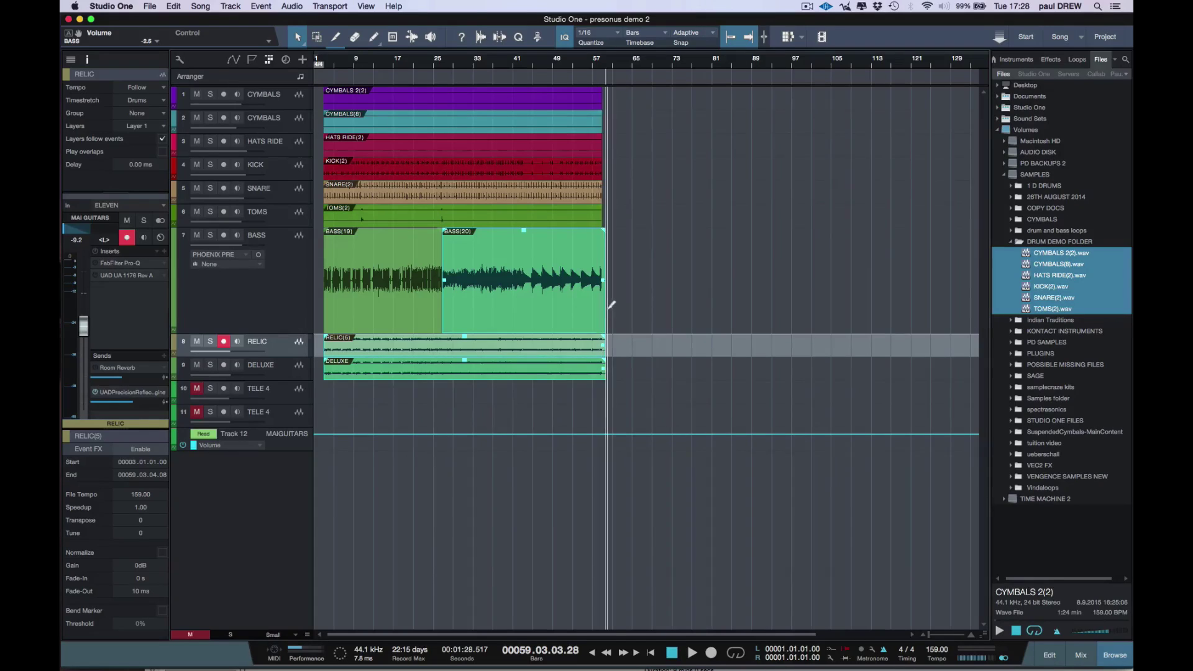
pyautogui.moveTo(610, 303); pyautogui.dragTo(611, 305)
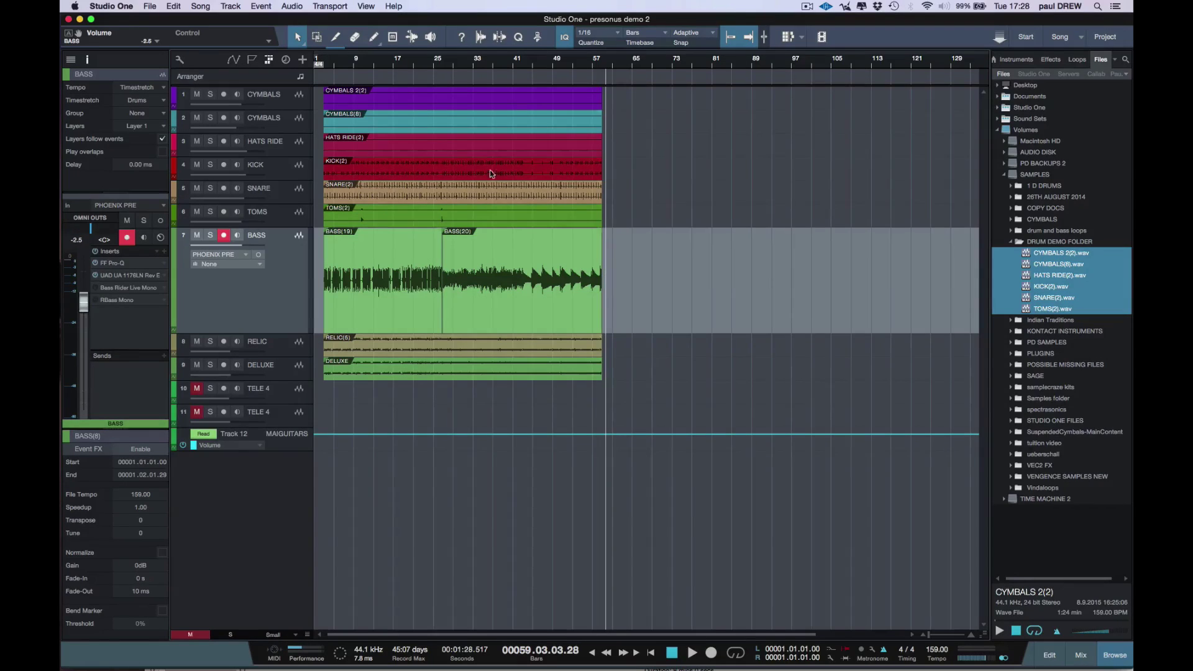
pyautogui.click(673, 654)
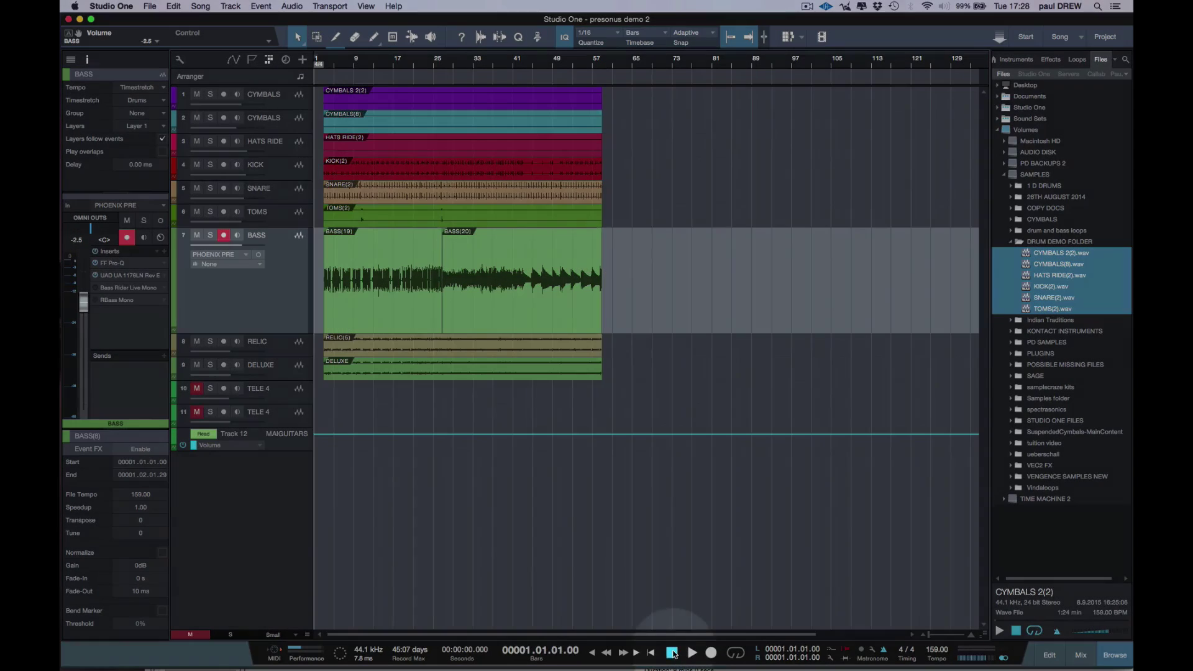
pyautogui.click(480, 255)
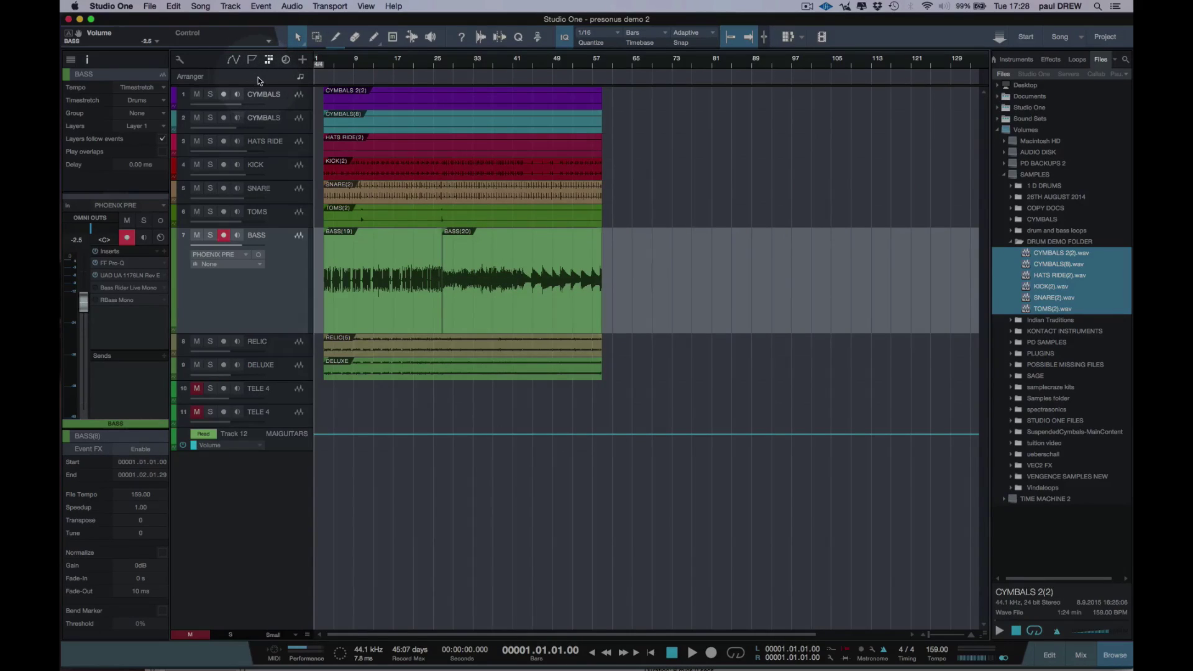
# Start playback and draw the first arranger section from bar 1 with the Pencil
pyautogui.click(373, 36)
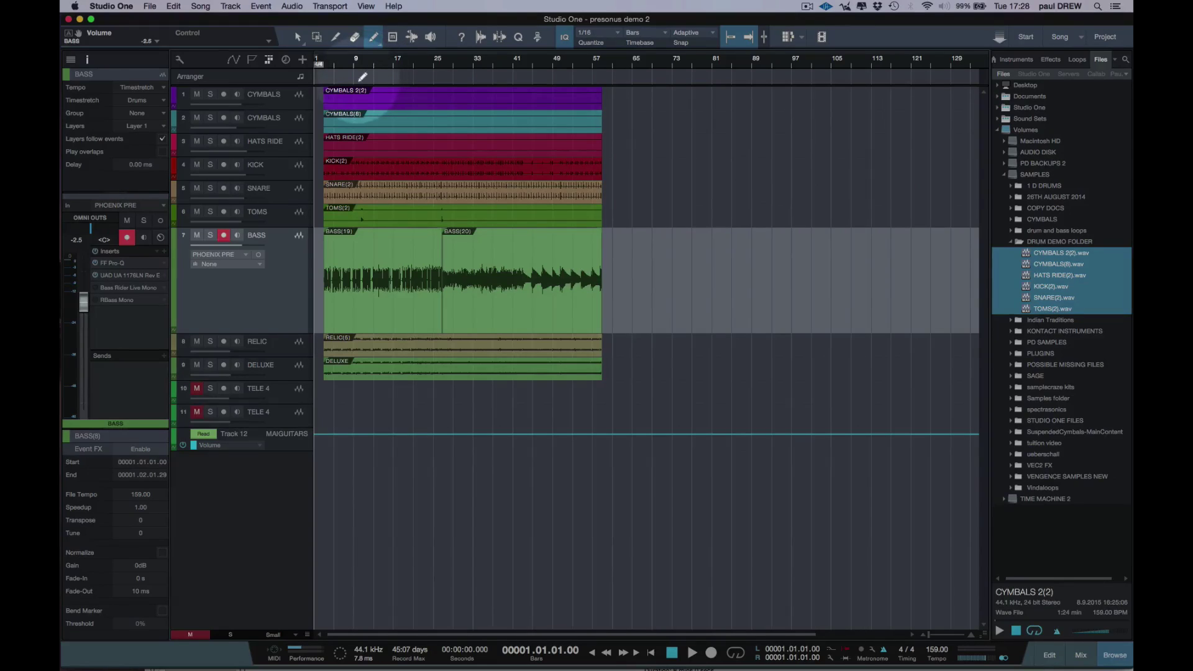
pyautogui.press('space')
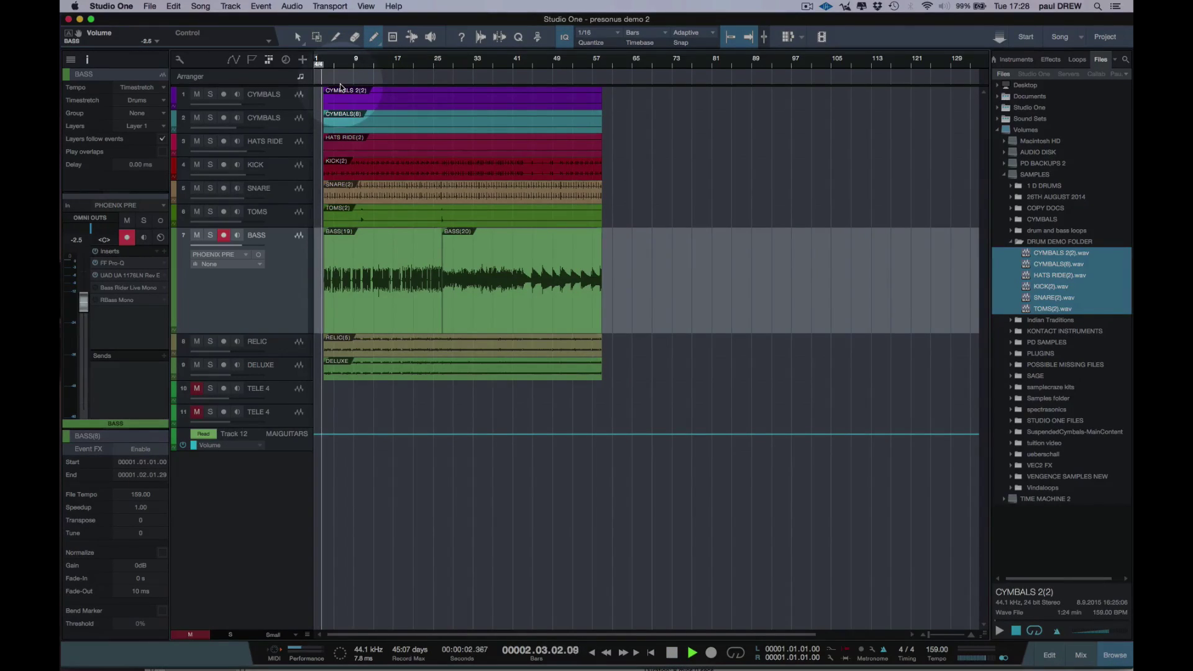
pyautogui.moveTo(325, 74); pyautogui.dragTo(408, 77)
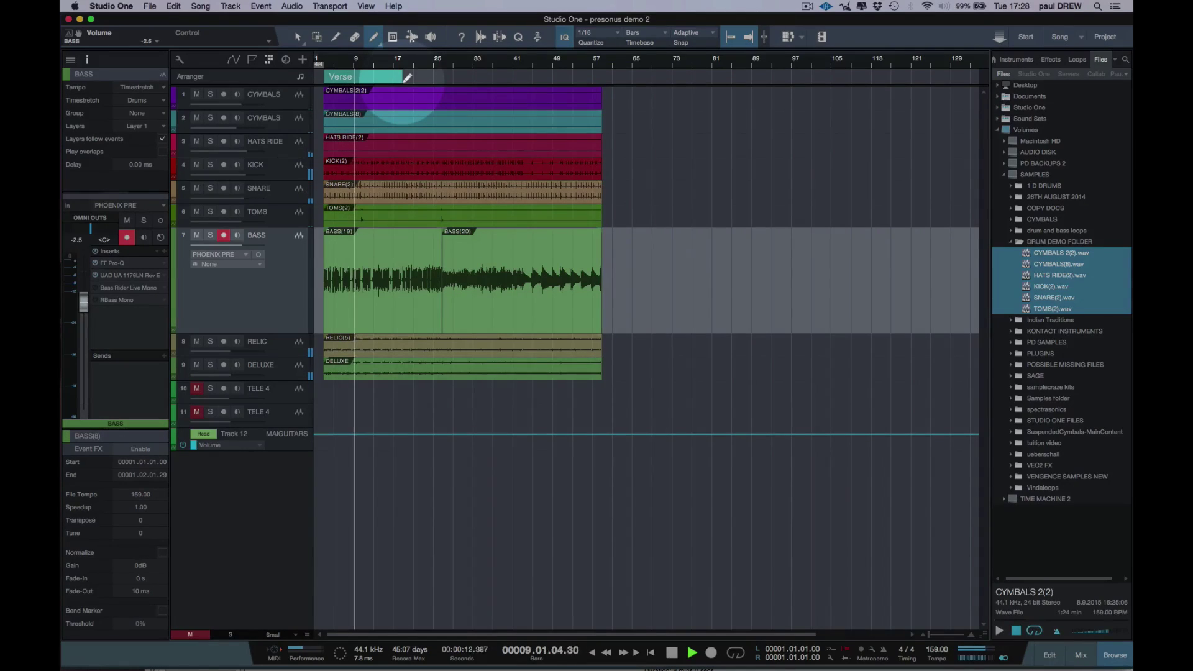
pyautogui.click(1116, 656)
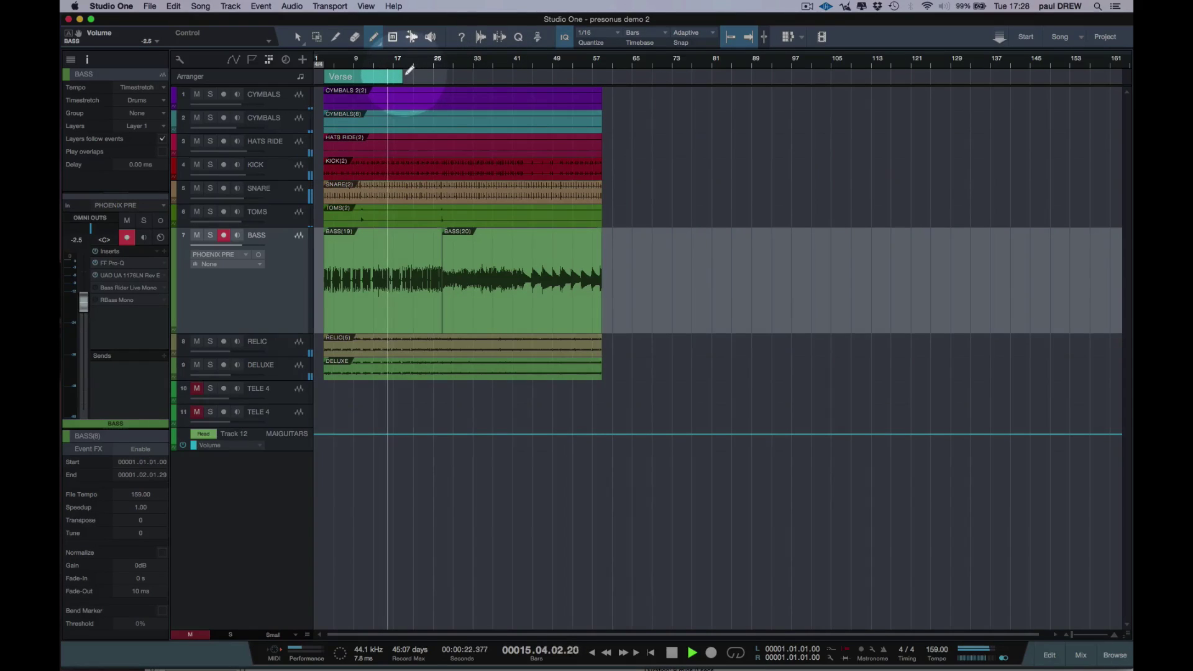
# Draw a second arranger section after the first and rename it PRE
pyautogui.moveTo(405, 75); pyautogui.dragTo(450, 75)
pyautogui.click(300, 76)
pyautogui.doubleClick(109, 109)
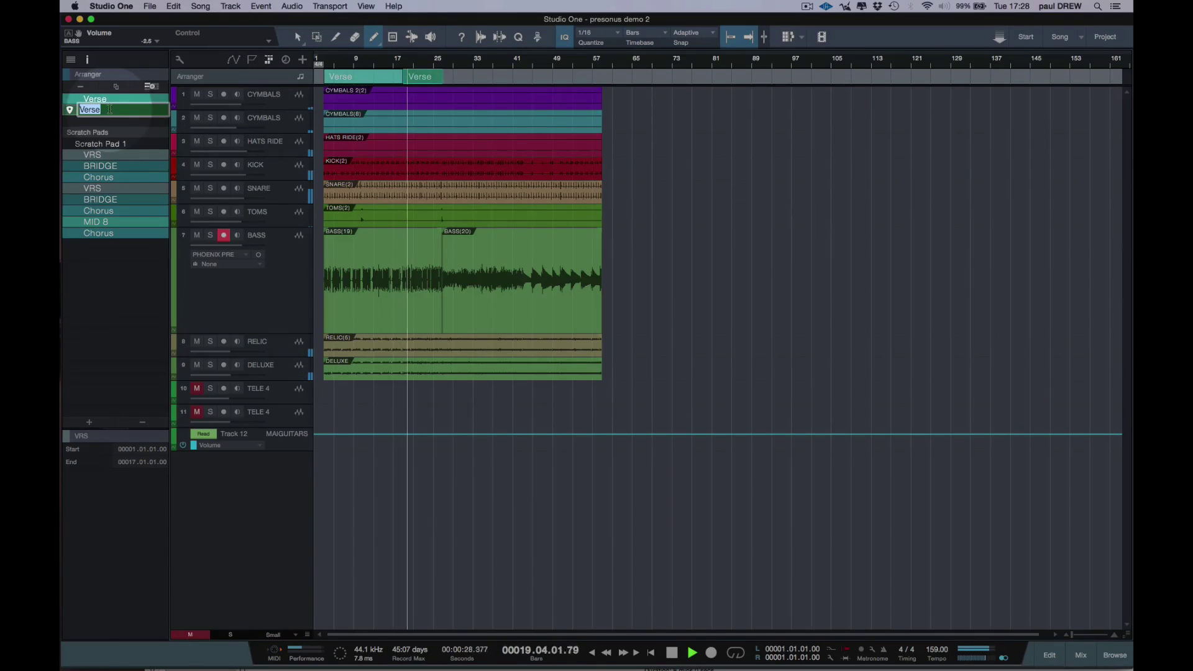
pyautogui.write('PRE')
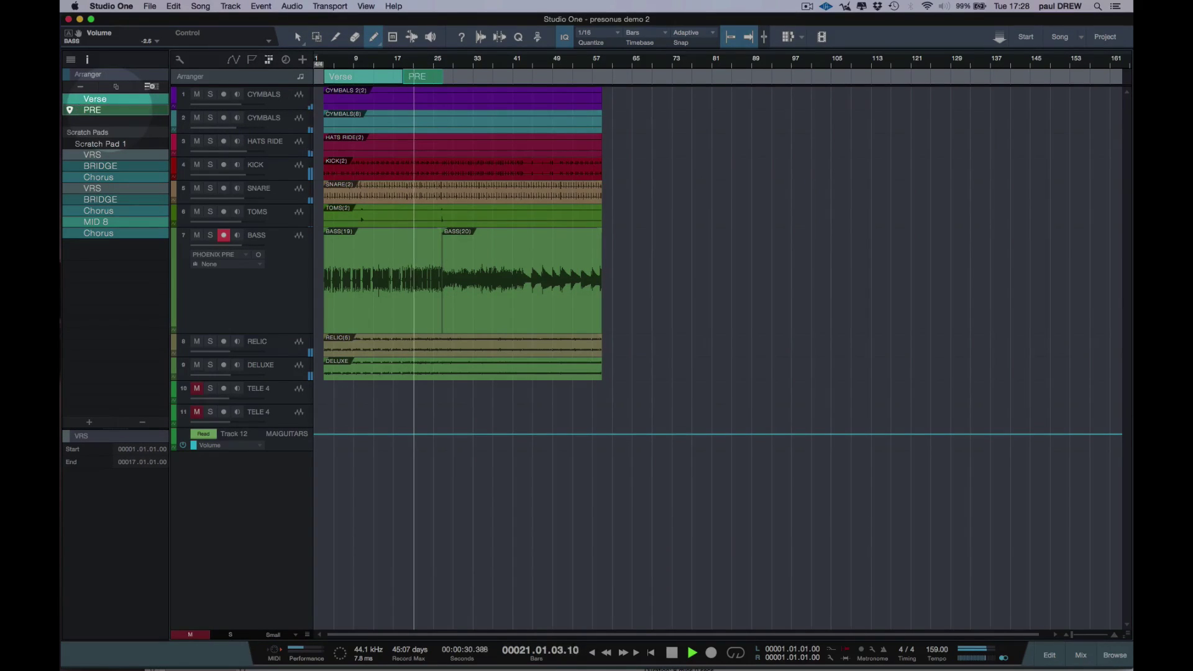
pyautogui.press('Return')
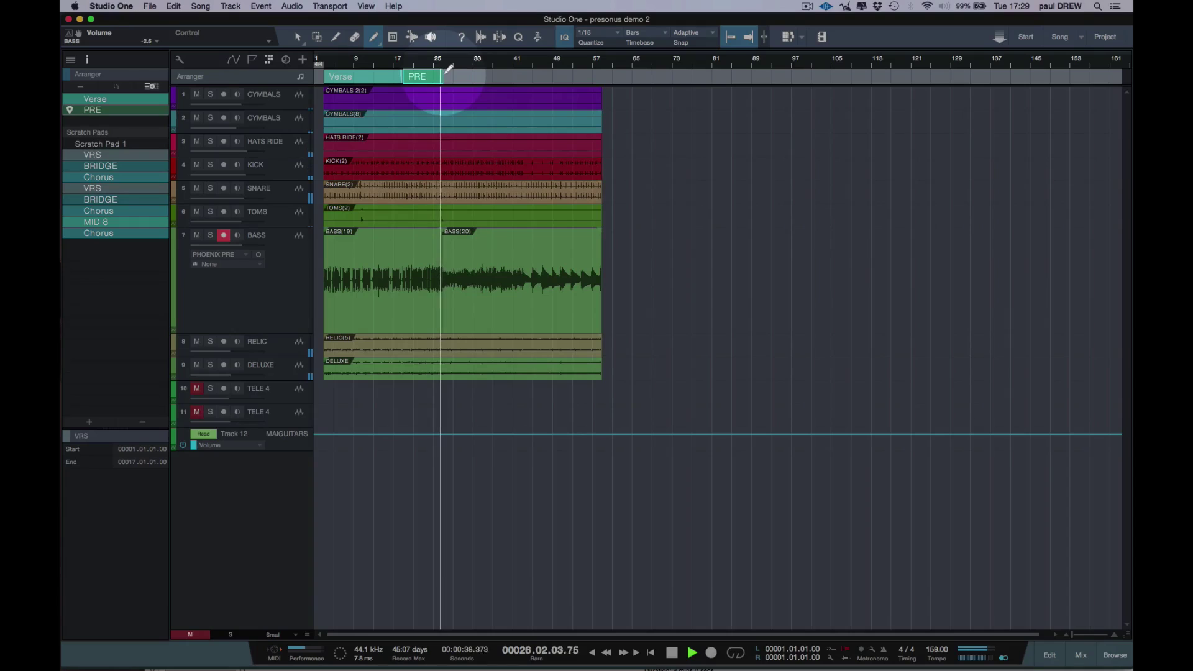
# Draw a third arranger section after PRE and name it CRS
pyautogui.moveTo(445, 74); pyautogui.dragTo(523, 76)
pyautogui.doubleClick(94, 122)
pyautogui.write('CRS')
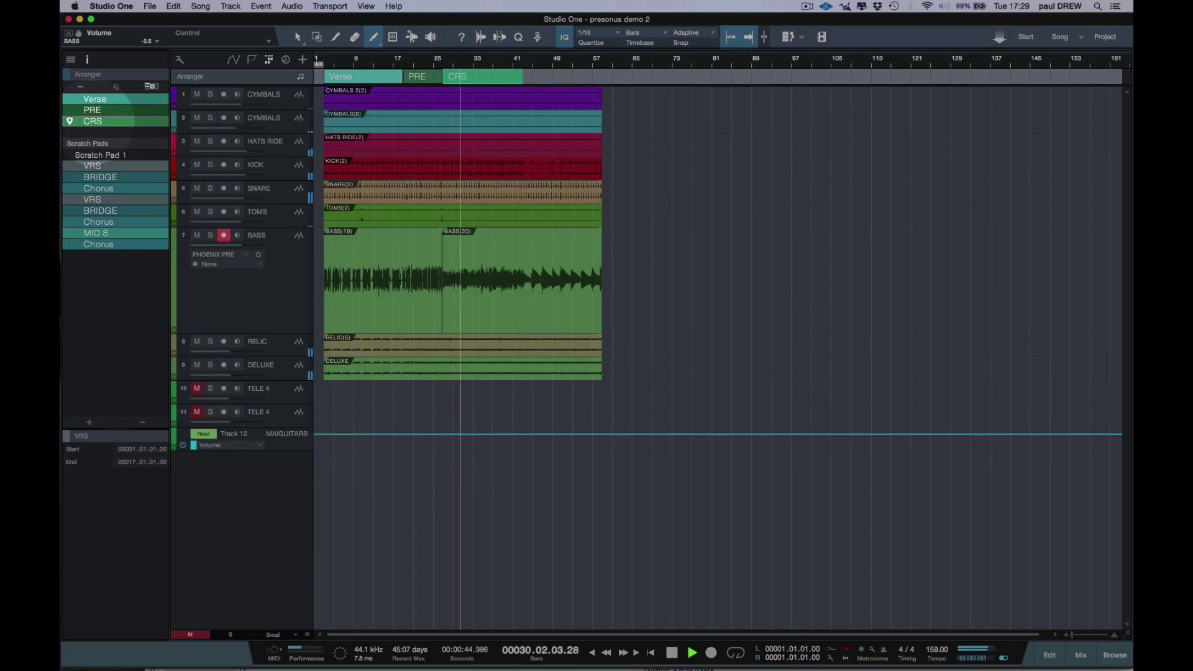
pyautogui.press('Return')
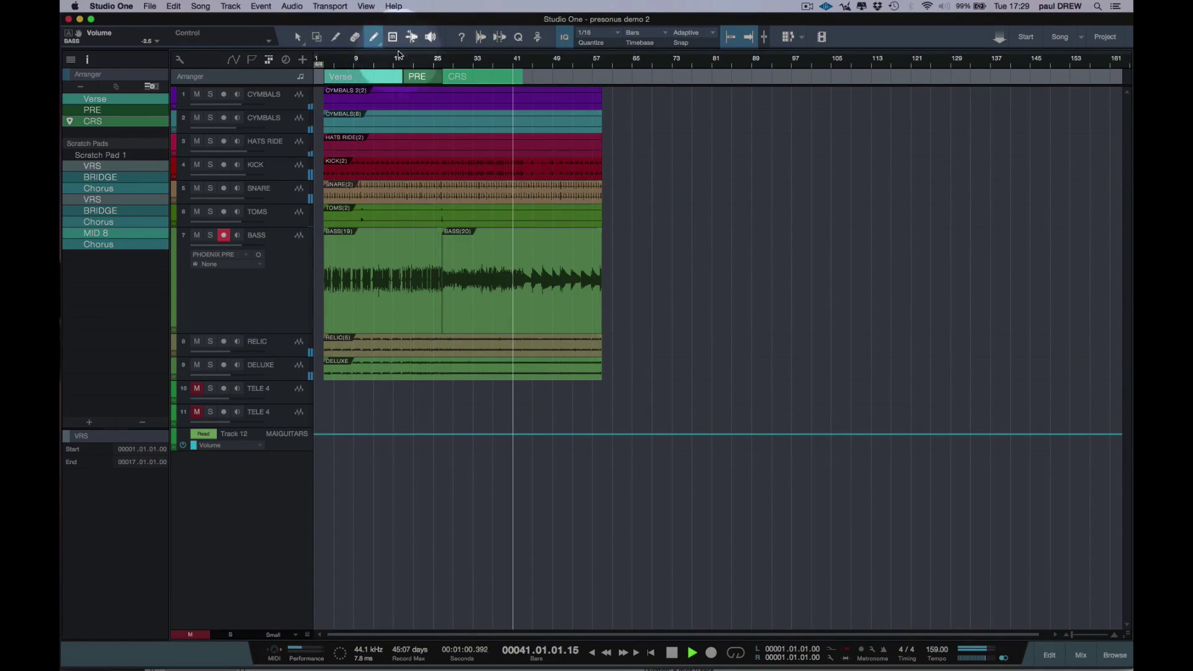
# Draw a fourth section after CRS, name it MID 8, and stop playback
pyautogui.moveTo(574, 73)
pyautogui.mouseDown()
pyautogui.moveTo(527, 71)
pyautogui.moveTo(605, 70)
pyautogui.mouseUp()
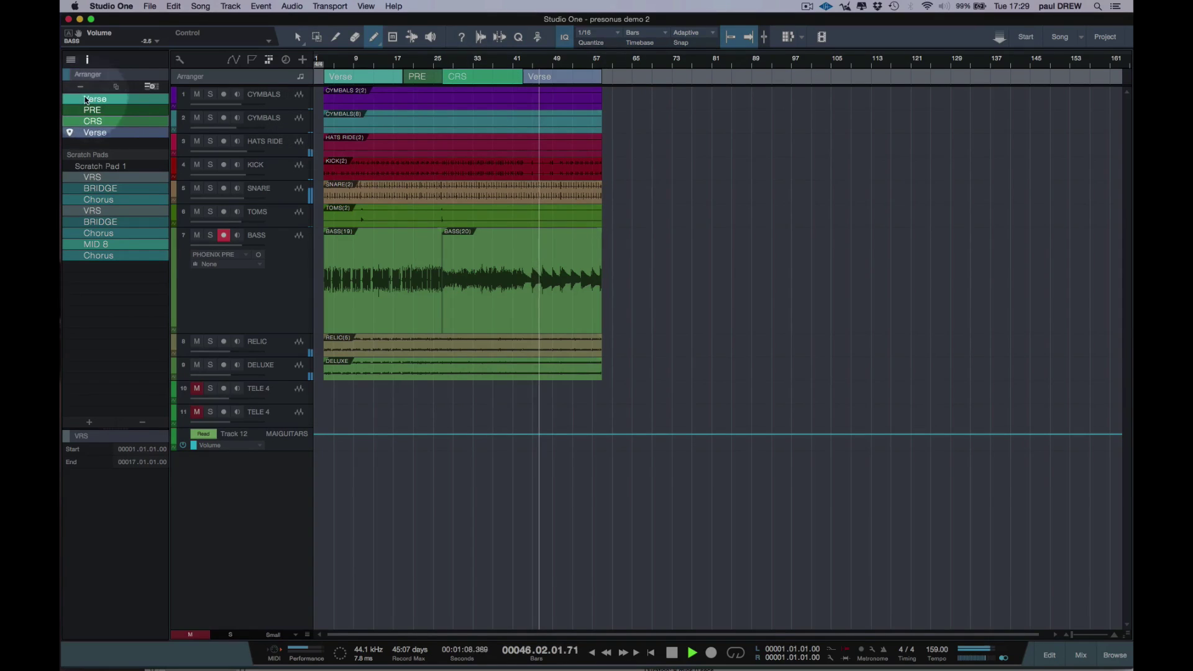
pyautogui.doubleClick(101, 132)
pyautogui.write('MID 8')
pyautogui.press('Return')
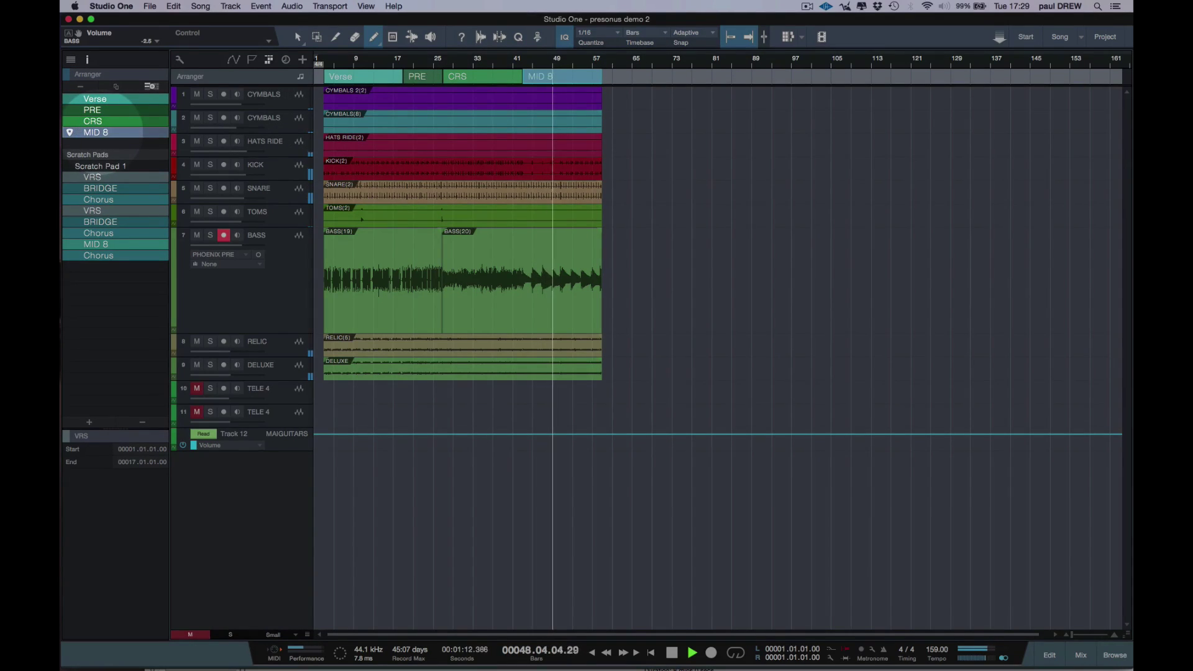
pyautogui.click(454, 77)
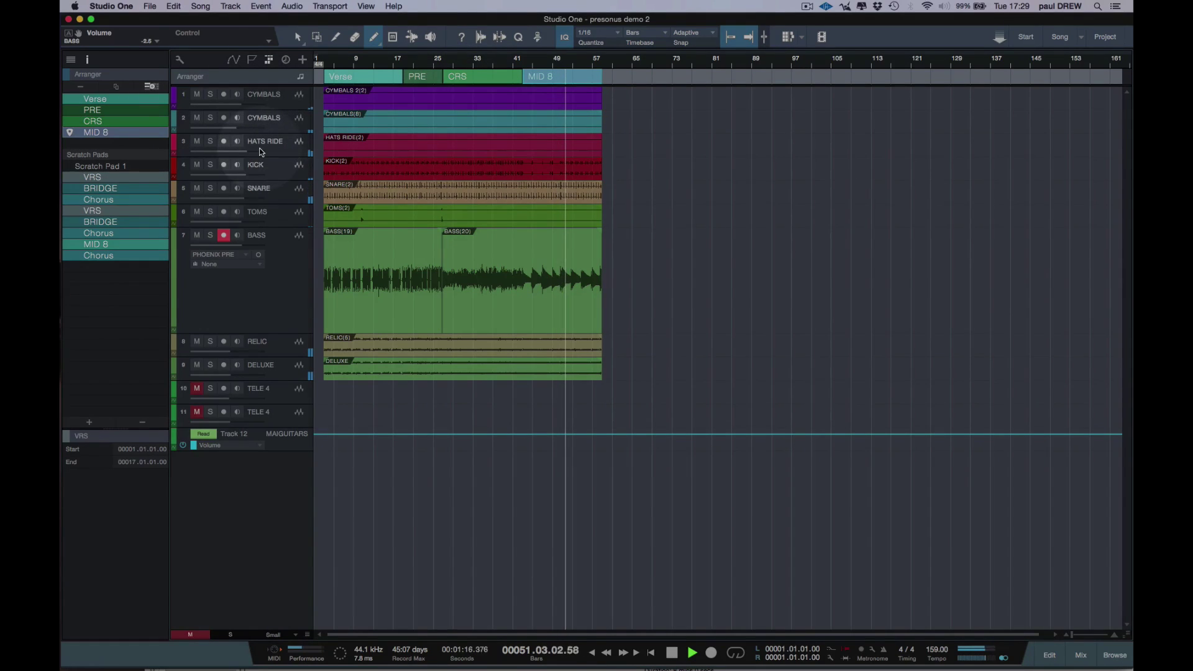
pyautogui.moveTo(261, 152)
pyautogui.press('space')
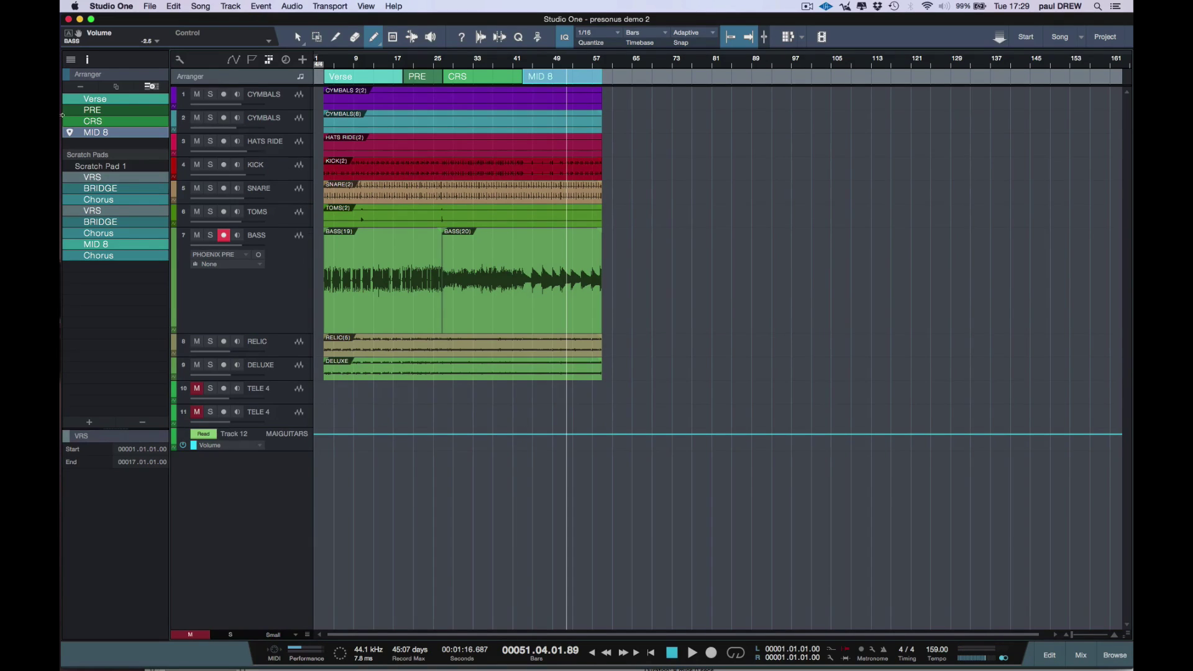
# Copy Verse, PRE and CRS as a repeated block placed before MID 8
pyautogui.click(299, 36)
pyautogui.click(373, 77)
pyautogui.keyDown('shift'); pyautogui.click(421, 79); pyautogui.keyUp('shift')
pyautogui.keyDown('shift'); pyautogui.click(459, 77); pyautogui.keyUp('shift')
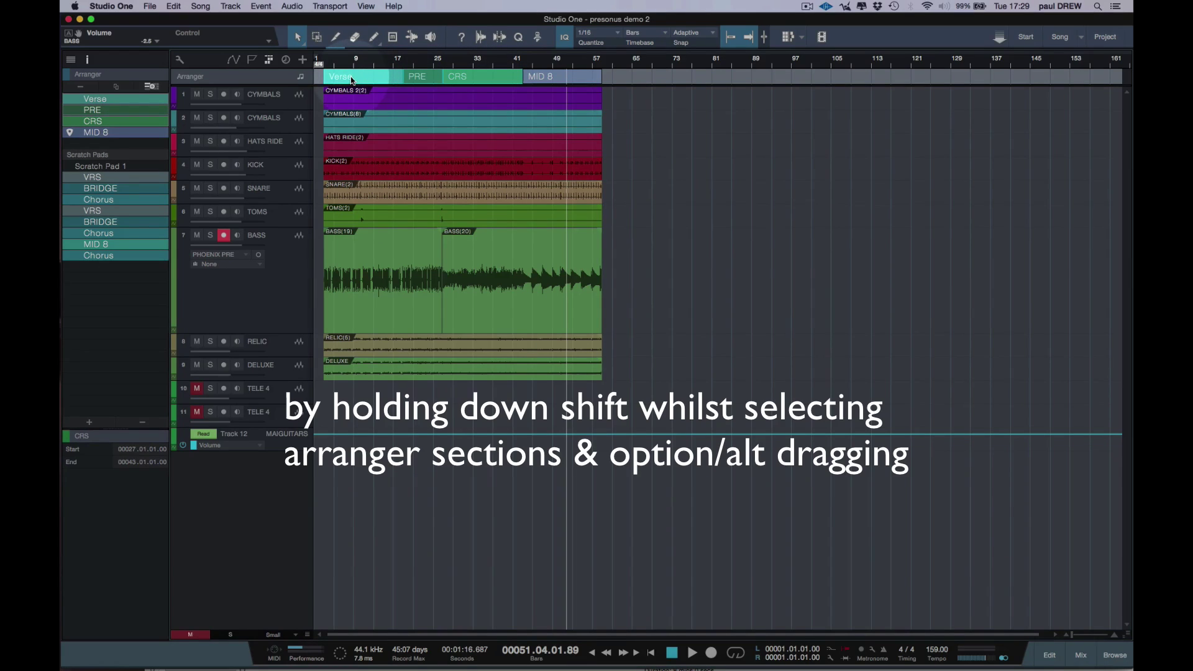
pyautogui.moveTo(351, 79); pyautogui.dragTo(626, 73)
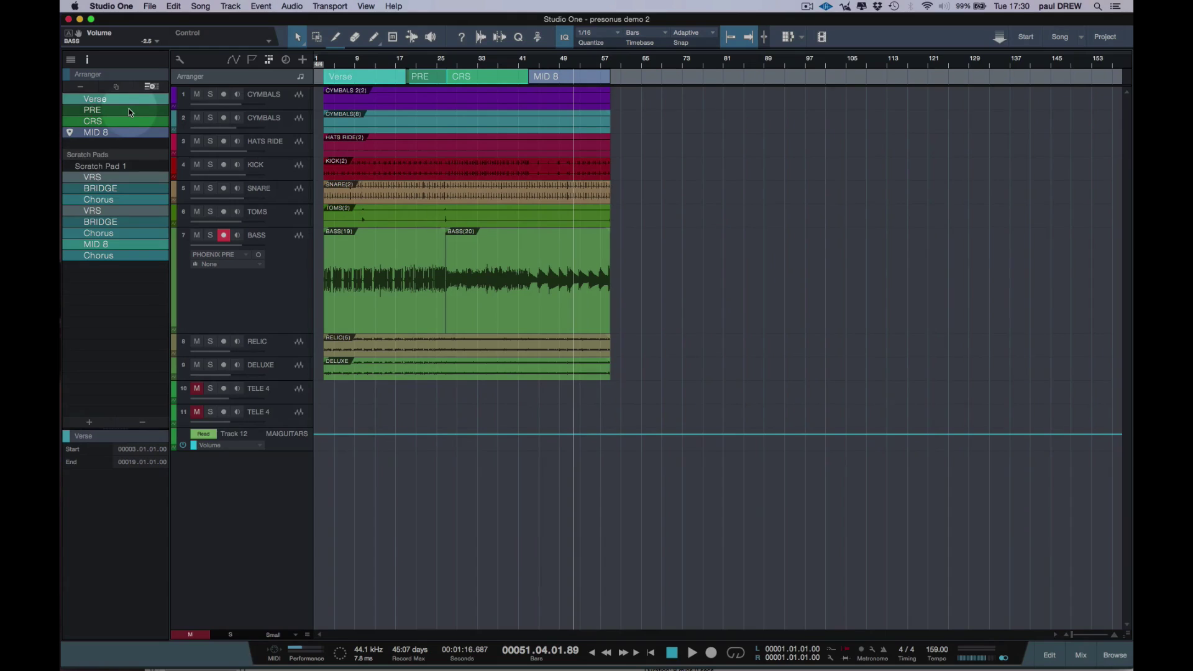
pyautogui.keyDown('shift'); pyautogui.click(129, 111); pyautogui.keyUp('shift')
pyautogui.keyDown('shift'); pyautogui.click(128, 117); pyautogui.keyUp('shift')
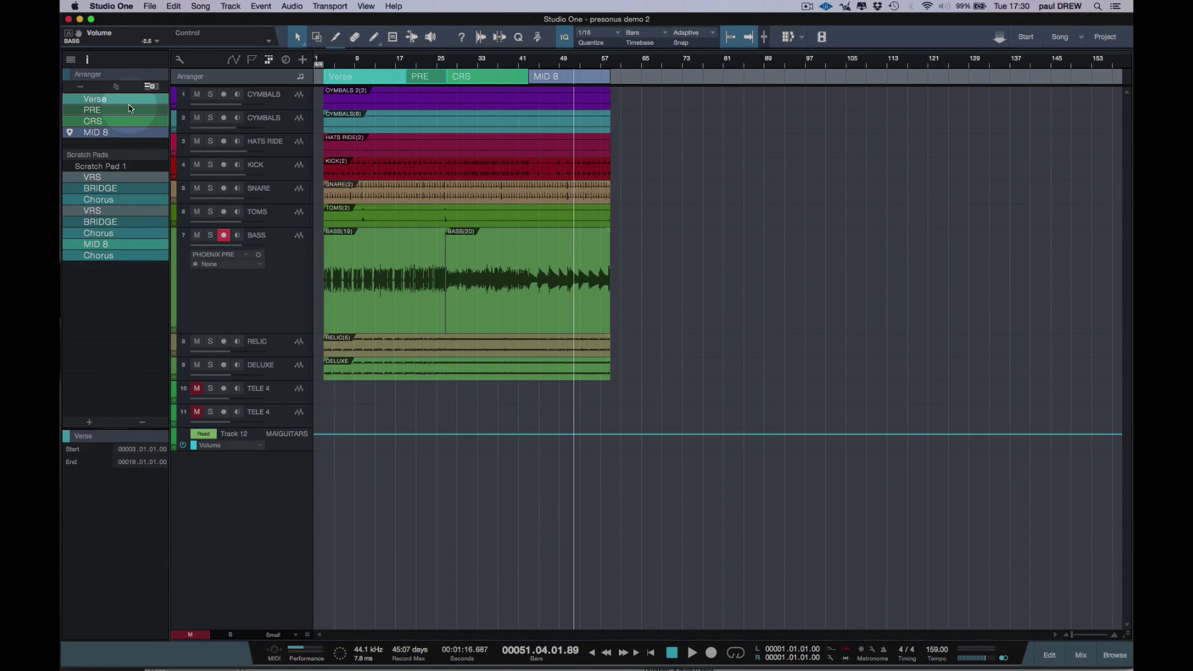
pyautogui.moveTo(128, 101); pyautogui.dragTo(128, 128)
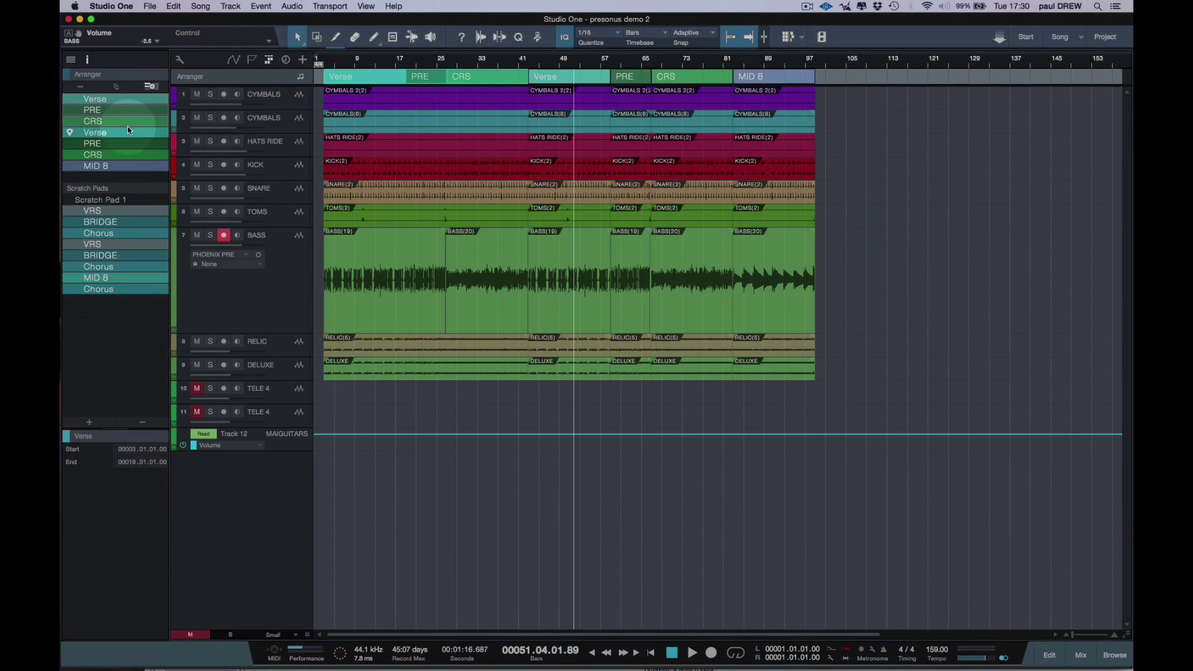
# Add a CRS copy after MID 8, undoing a misplaced move of the second CRS
pyautogui.click(119, 158)
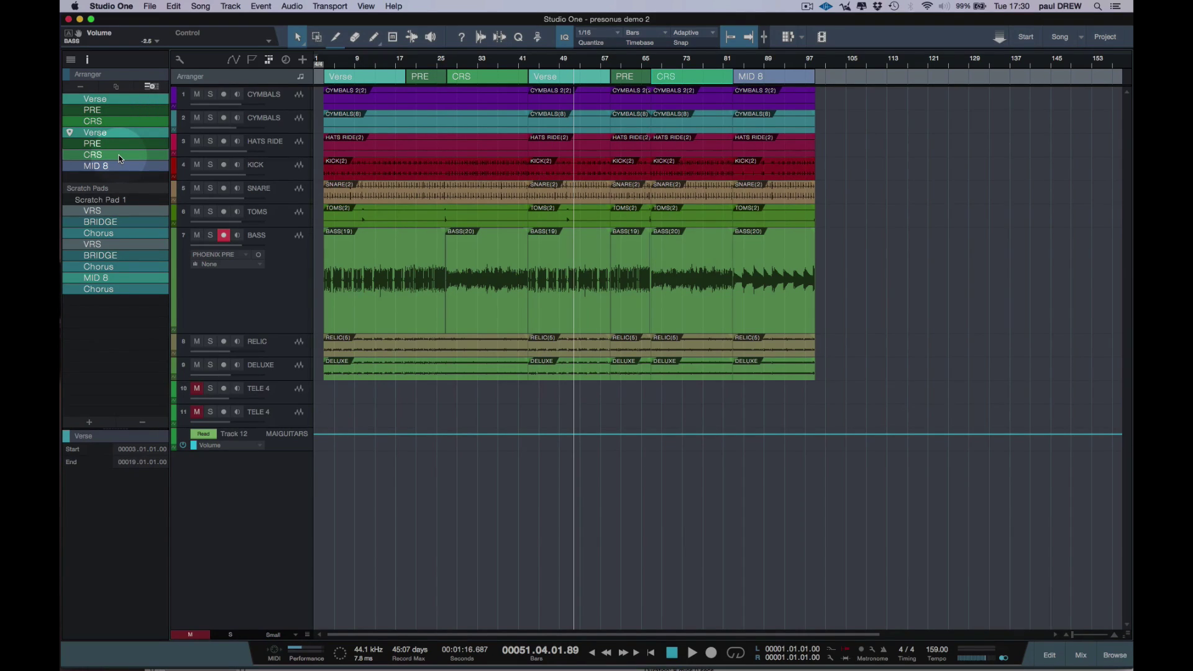
pyautogui.moveTo(120, 159); pyautogui.dragTo(115, 174)
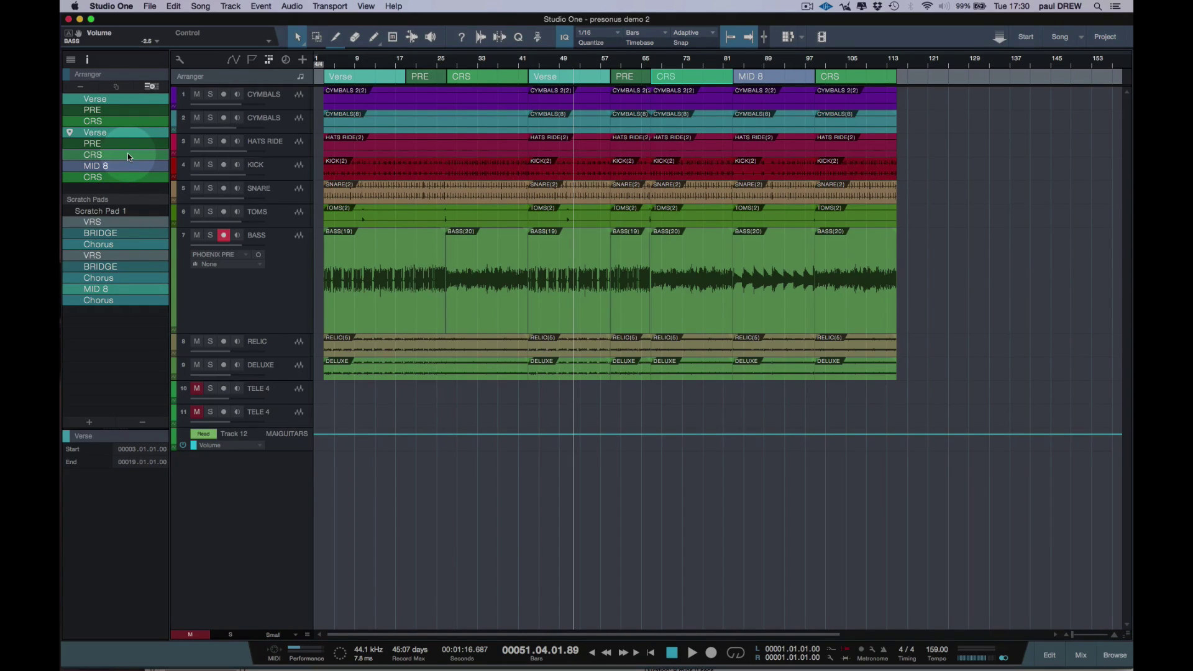
pyautogui.moveTo(128, 157)
pyautogui.mouseDown()
pyautogui.moveTo(127, 188)
pyautogui.moveTo(121, 171)
pyautogui.mouseUp()
pyautogui.moveTo(121, 159); pyautogui.dragTo(117, 184)
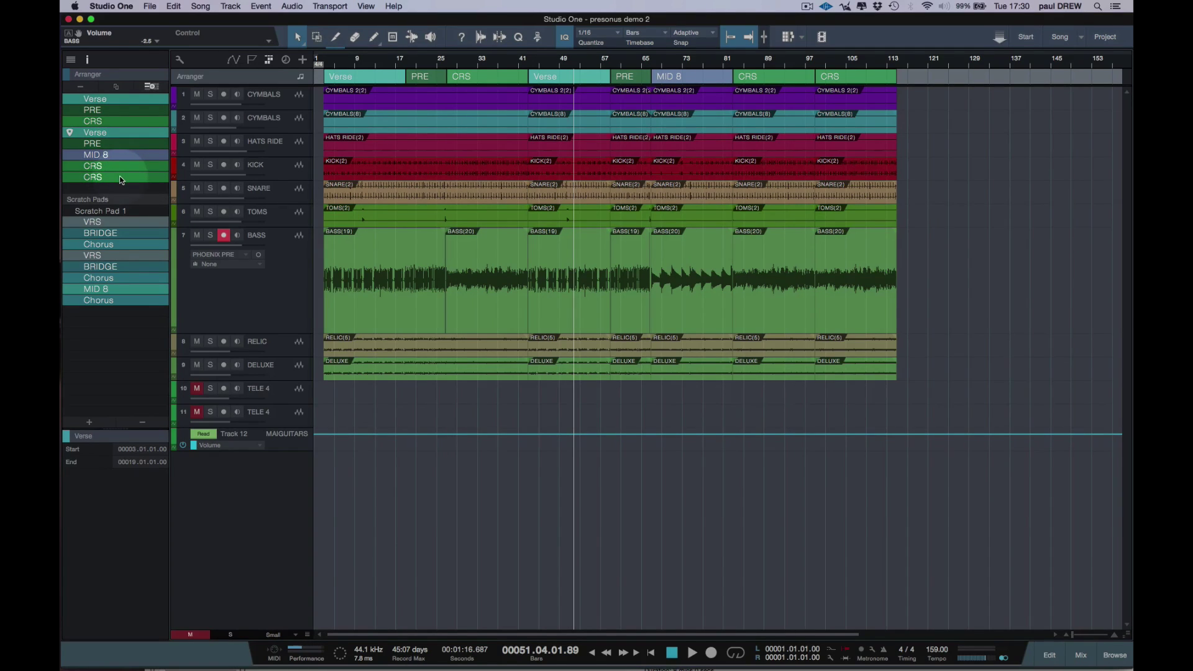
pyautogui.press('super+z')
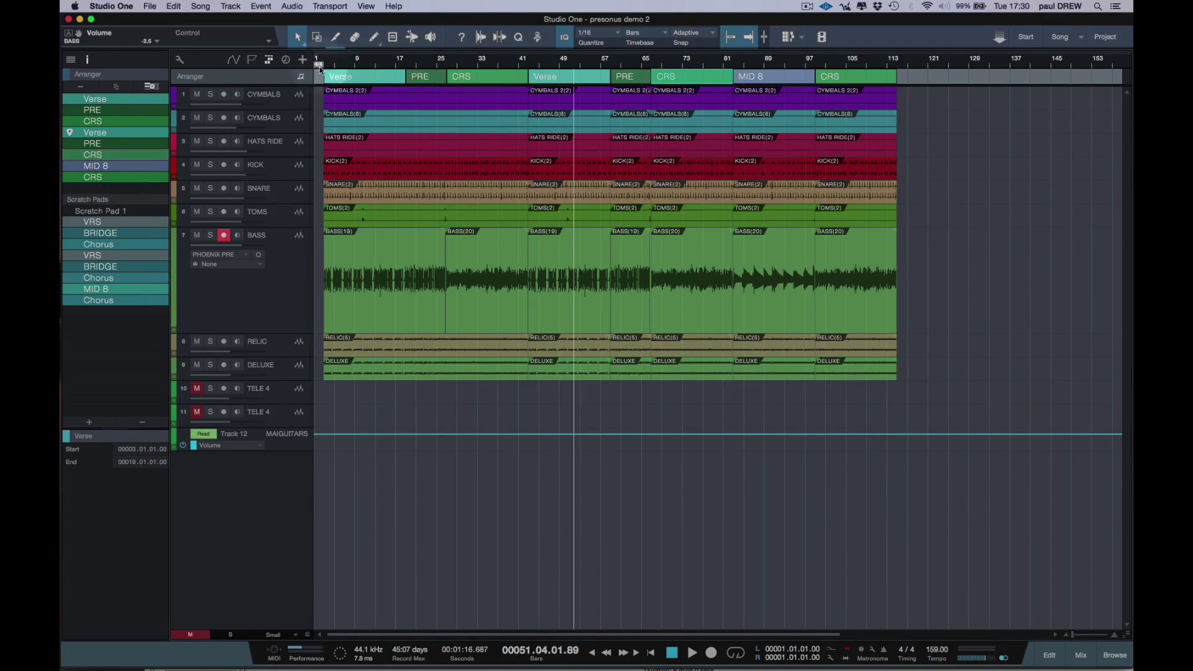
pyautogui.click(565, 76)
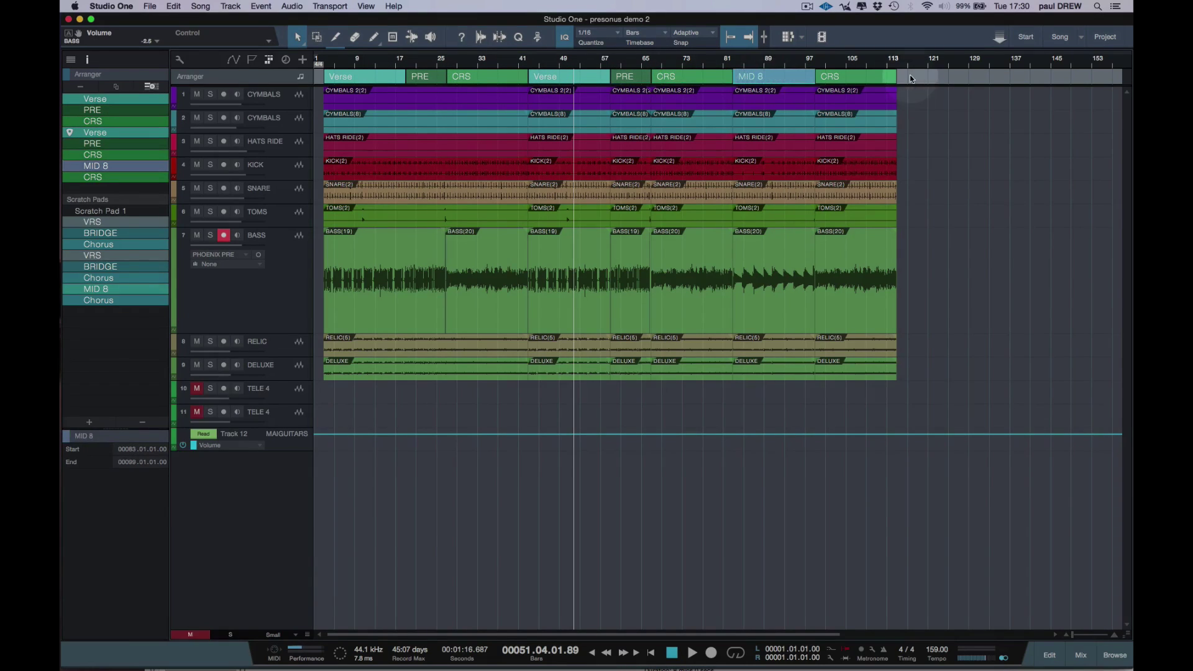
pyautogui.click(847, 75)
# Play the song from bar 1, jumping playback to bars 17, 41 and 81
pyautogui.click(325, 61)
pyautogui.press('space')
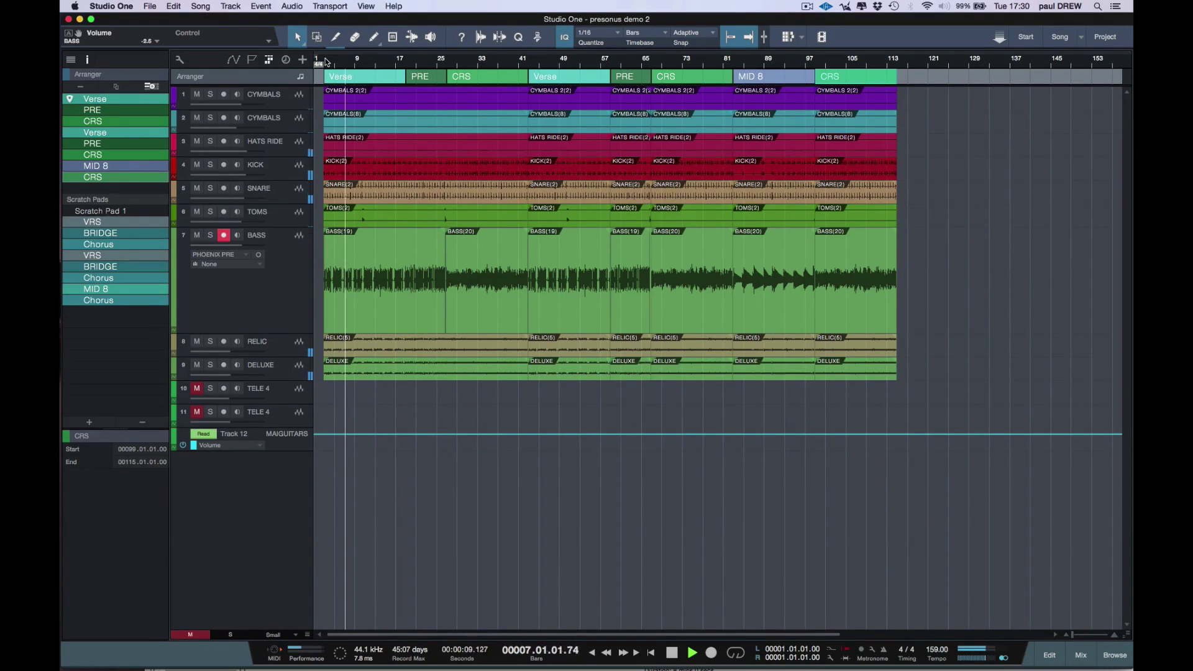
pyautogui.click(398, 62)
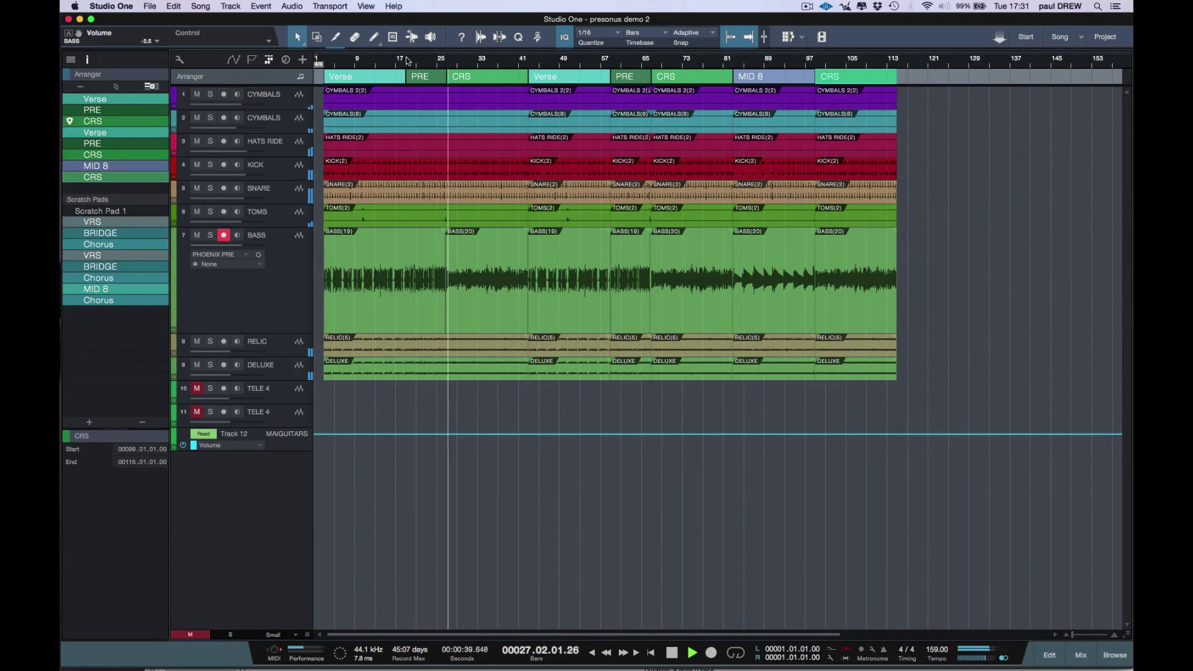
pyautogui.click(523, 64)
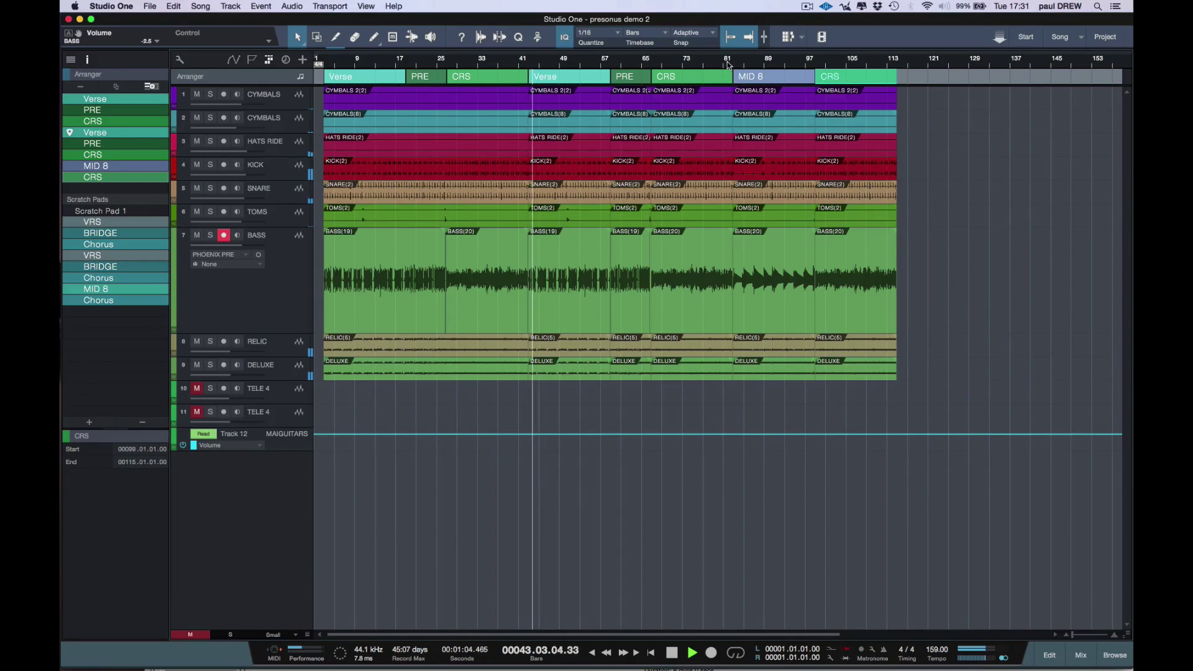
pyautogui.click(725, 64)
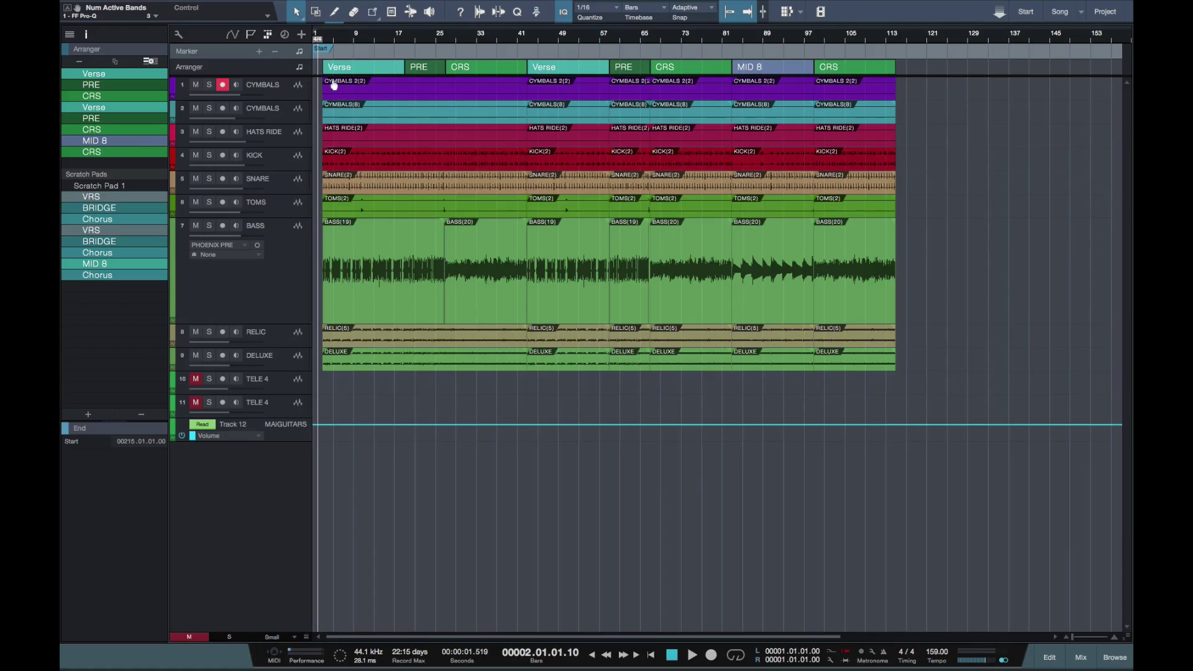
# Create markers from the arranger sections using the Verse section's context menu
pyautogui.rightClick(362, 68)
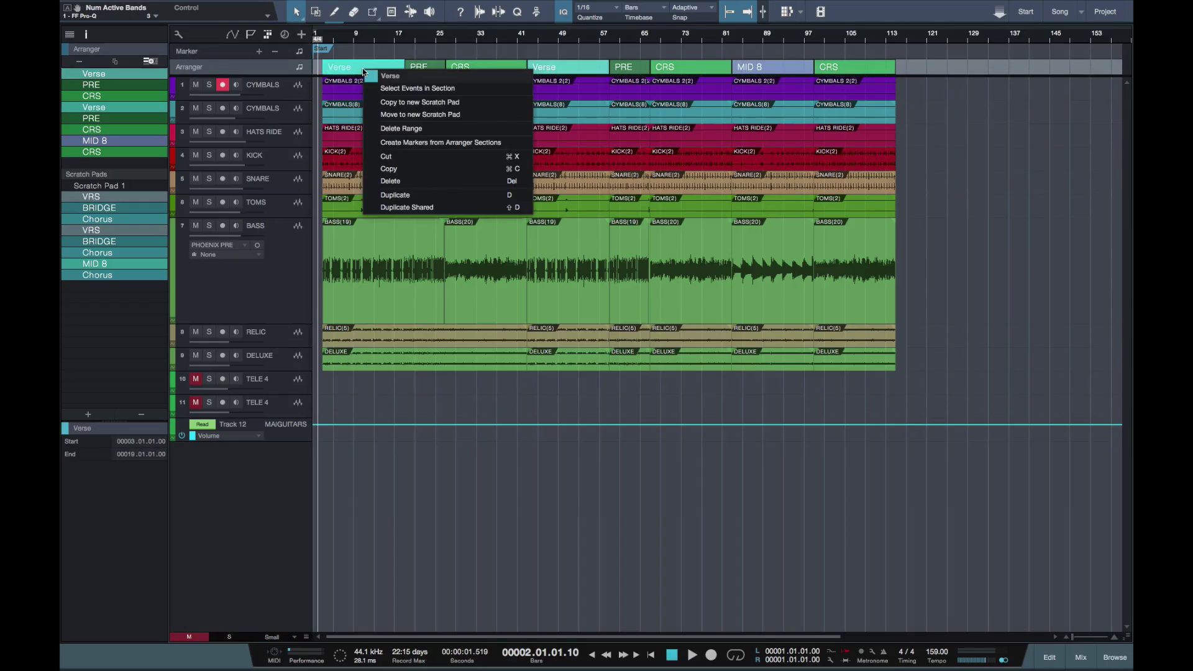
pyautogui.click(400, 143)
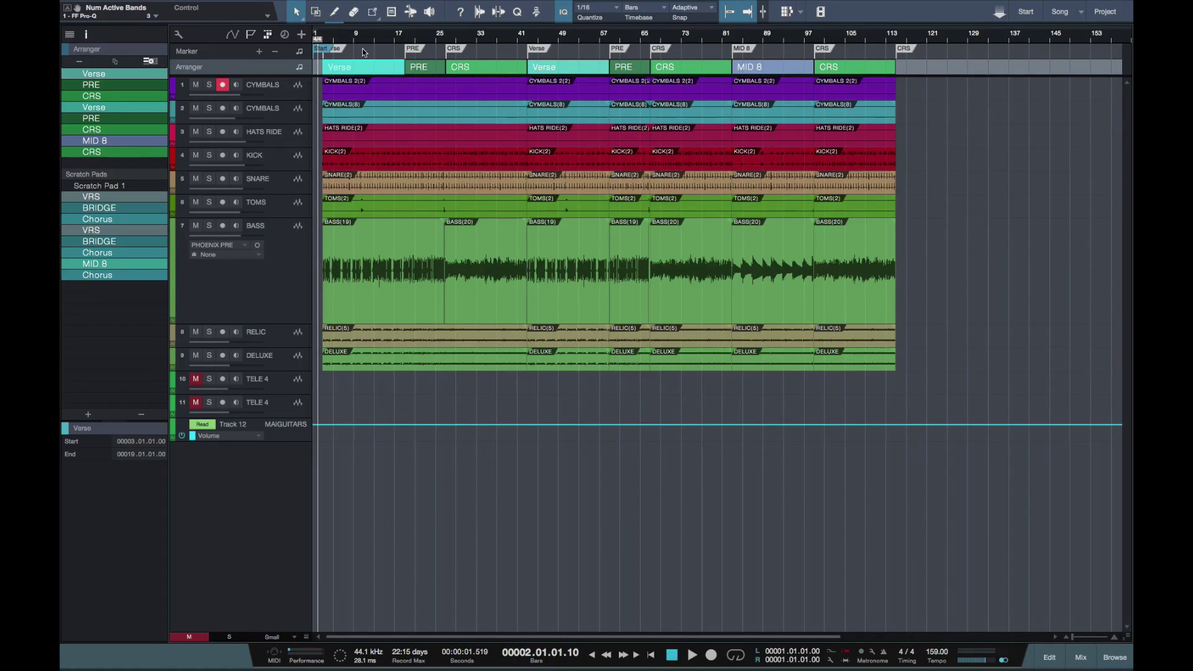
pyautogui.press('KP_2')
pyautogui.press('KP_1')
pyautogui.press('KP_3')
pyautogui.press('KP_5')
pyautogui.press('KP_4')
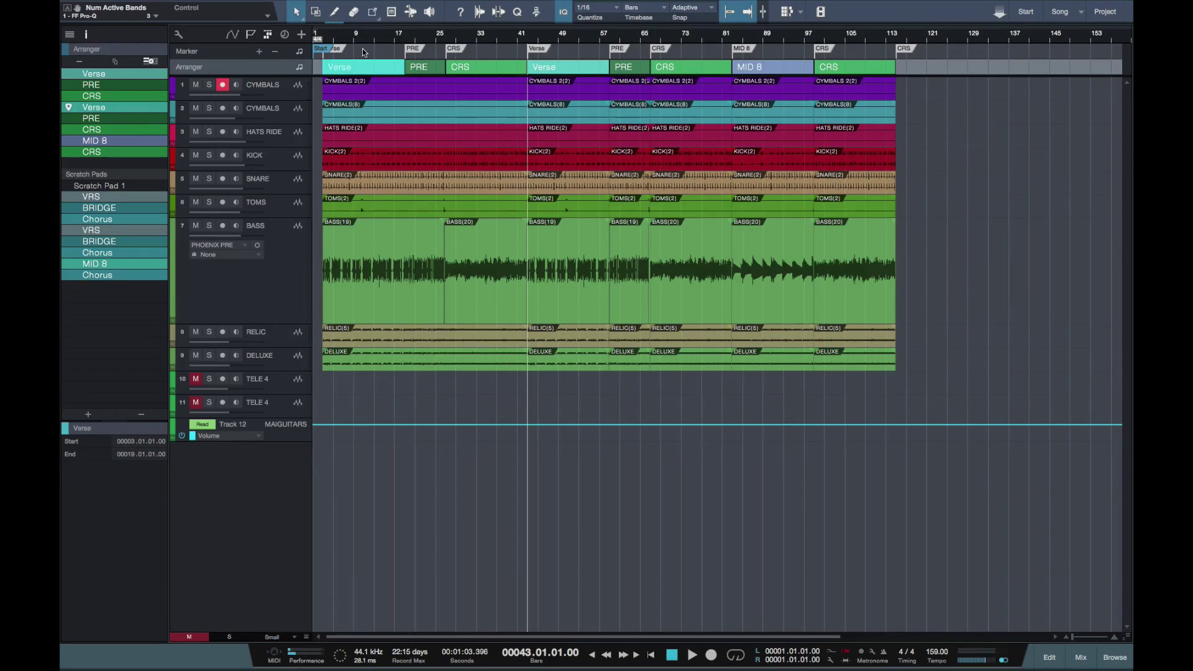
pyautogui.press('Home')
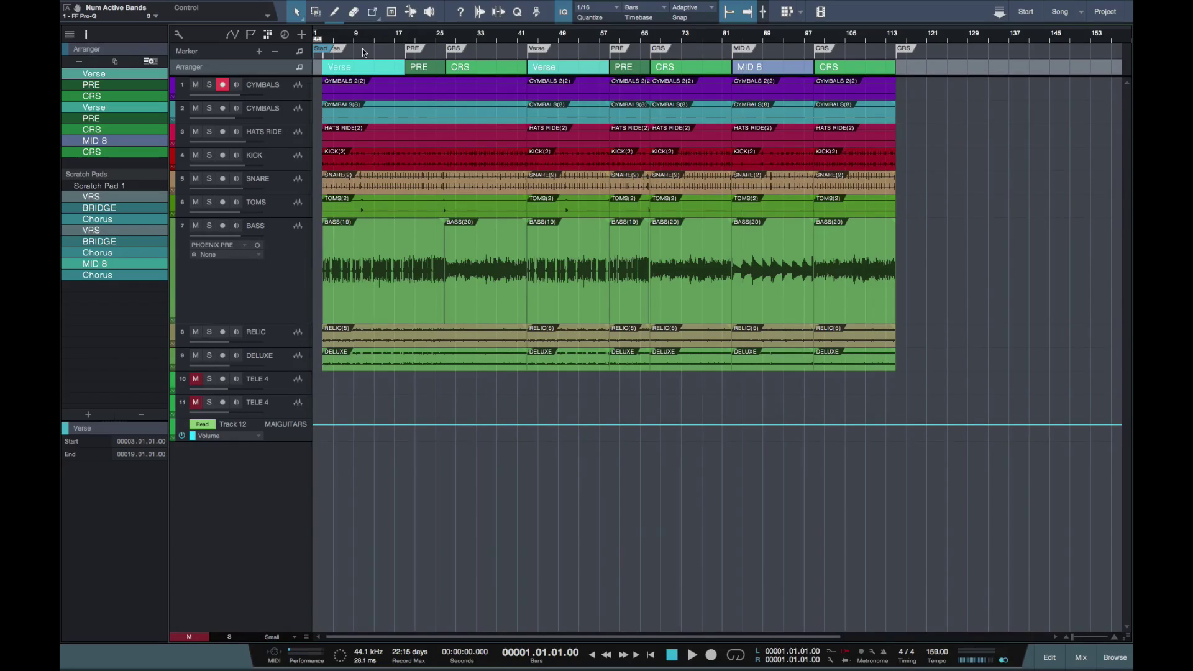
pyautogui.press('KP_1')
pyautogui.press('KP_2')
pyautogui.press('KP_3')
pyautogui.press('KP_4')
pyautogui.press('KP_5')
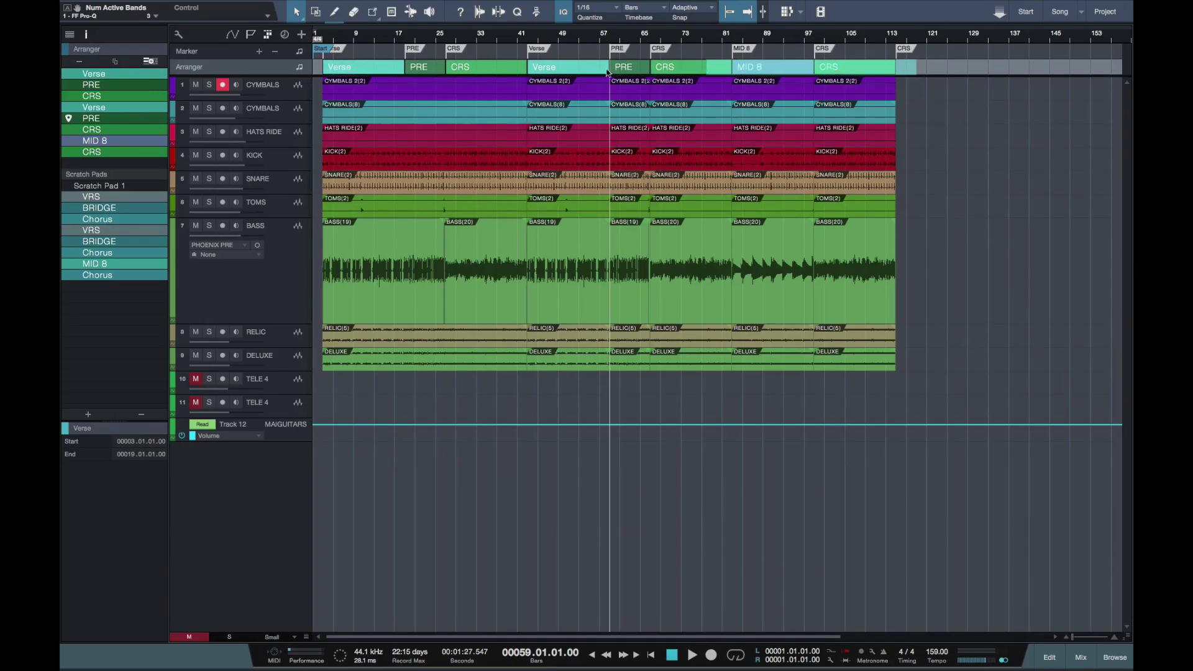
# Remove the existing Arranger sections and regenerate them from the markers, adding Start and End sections
pyautogui.hotkey('ctrl', 'z')
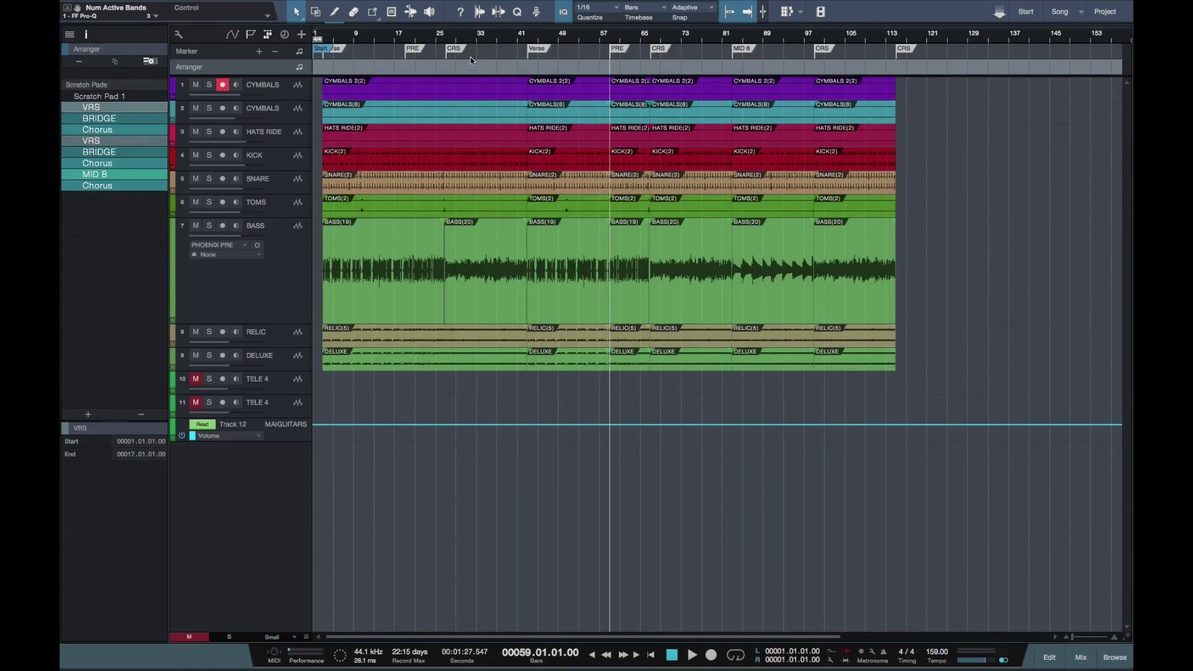
pyautogui.rightClick(456, 49)
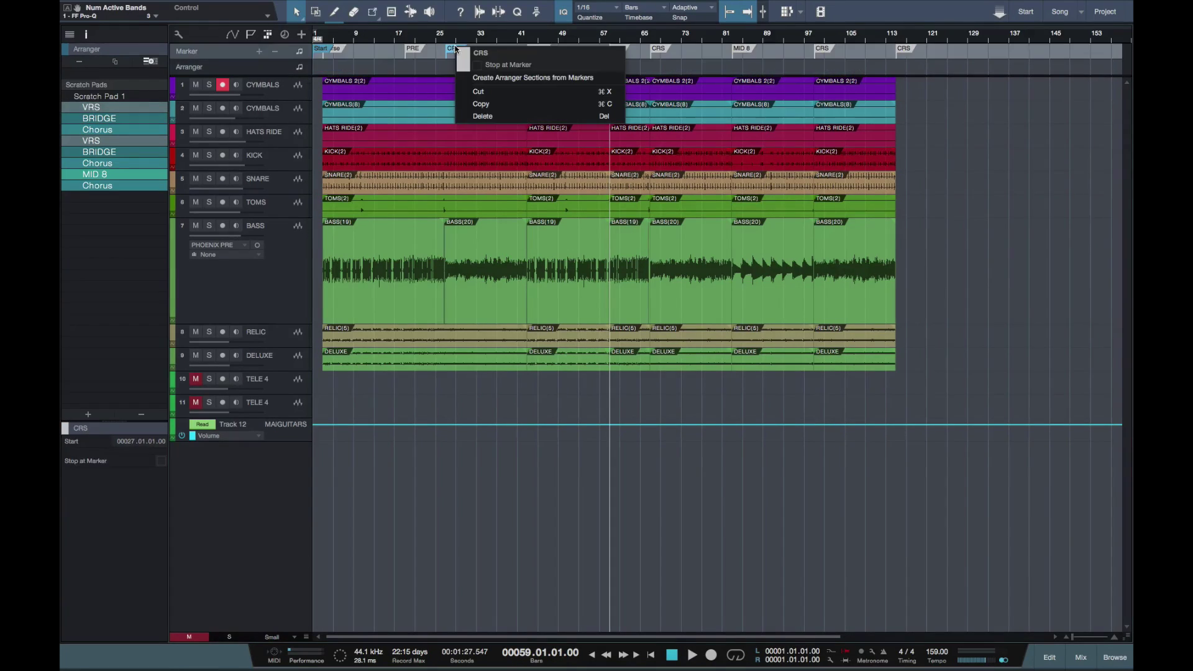
pyautogui.click(495, 77)
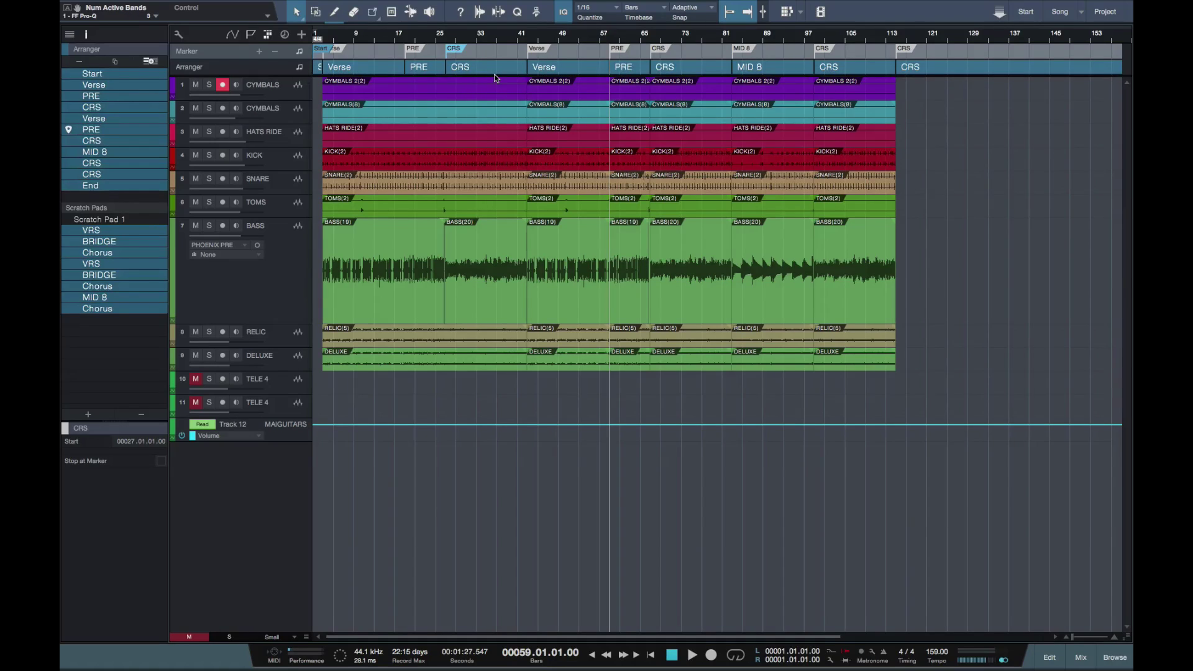